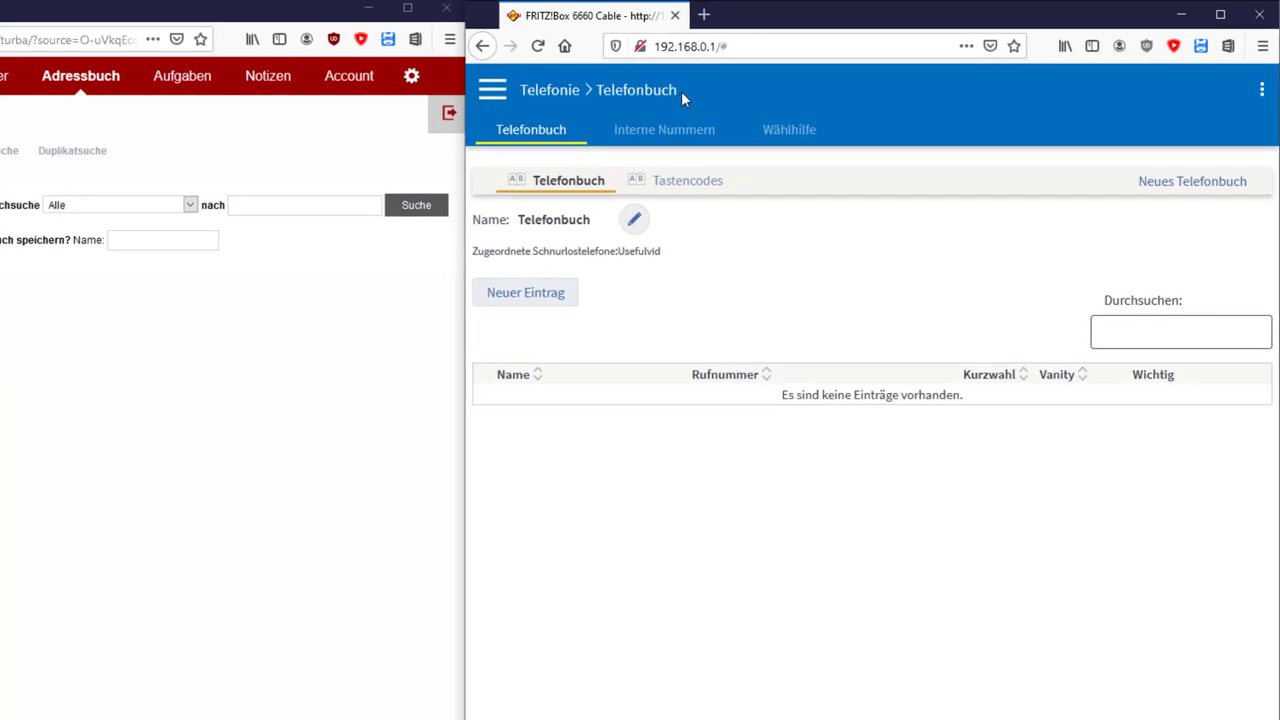
# - Start a new phone book named "Usefulvid Demo" that uses an online provider's phone book, with CardDAV-Anbieter as the provider
pyautogui.click(1208, 186)
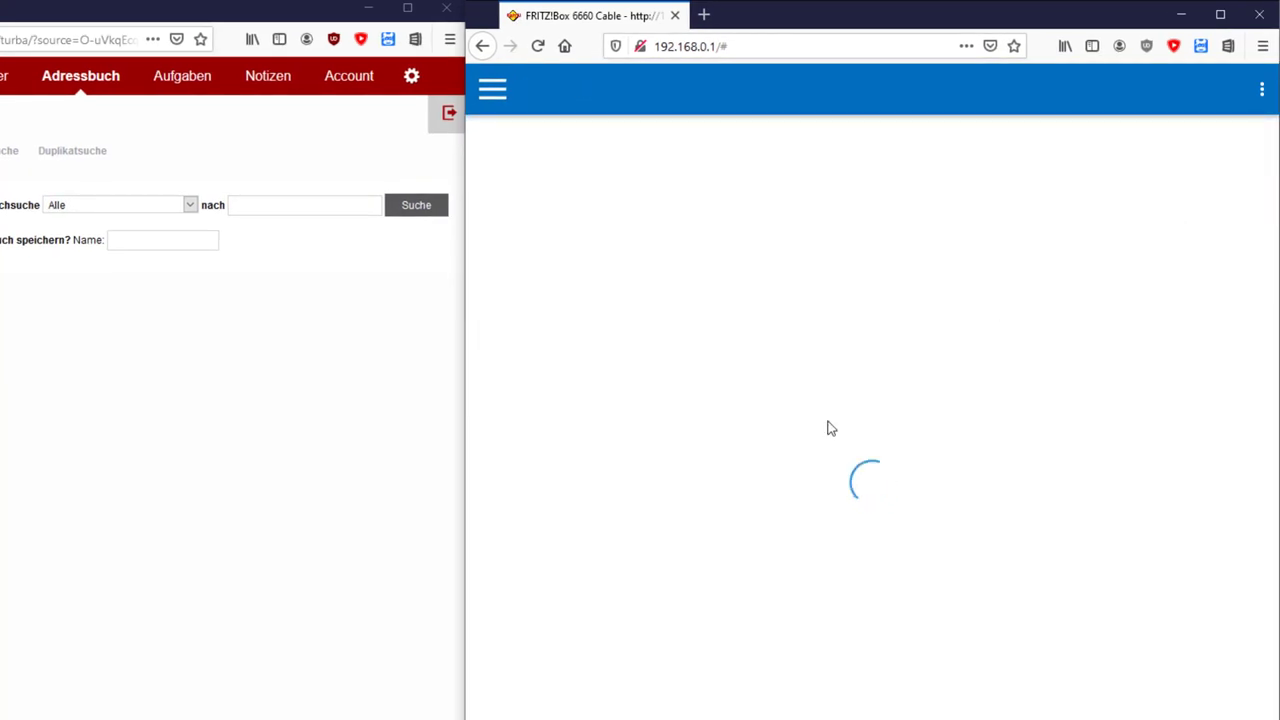
pyautogui.click(672, 261)
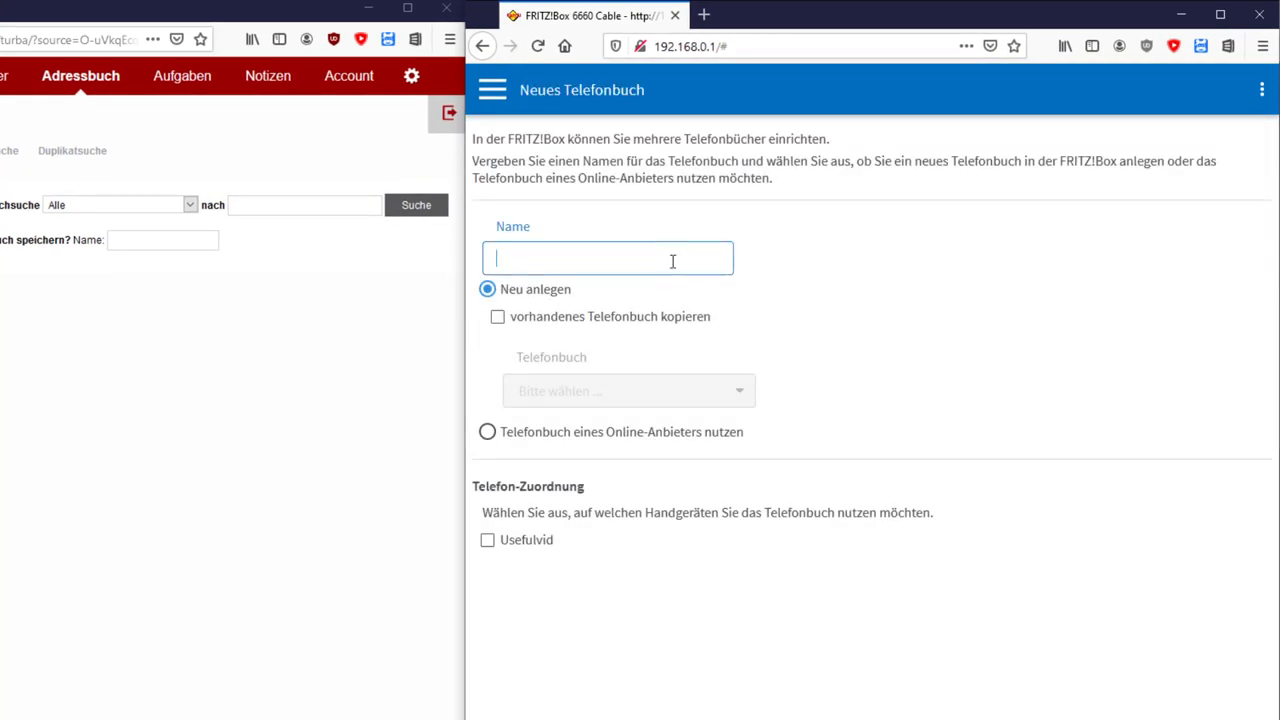
pyautogui.write('Usefulvid Demo')
pyautogui.click(601, 432)
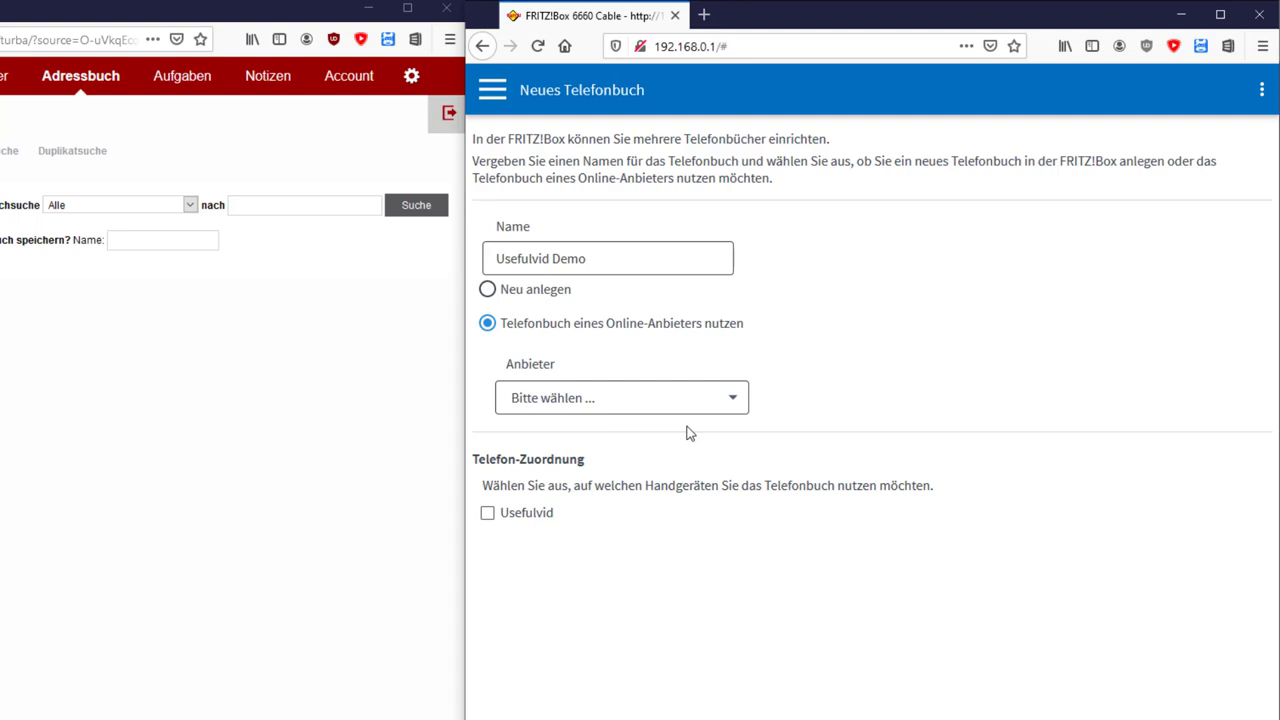
pyautogui.click(722, 396)
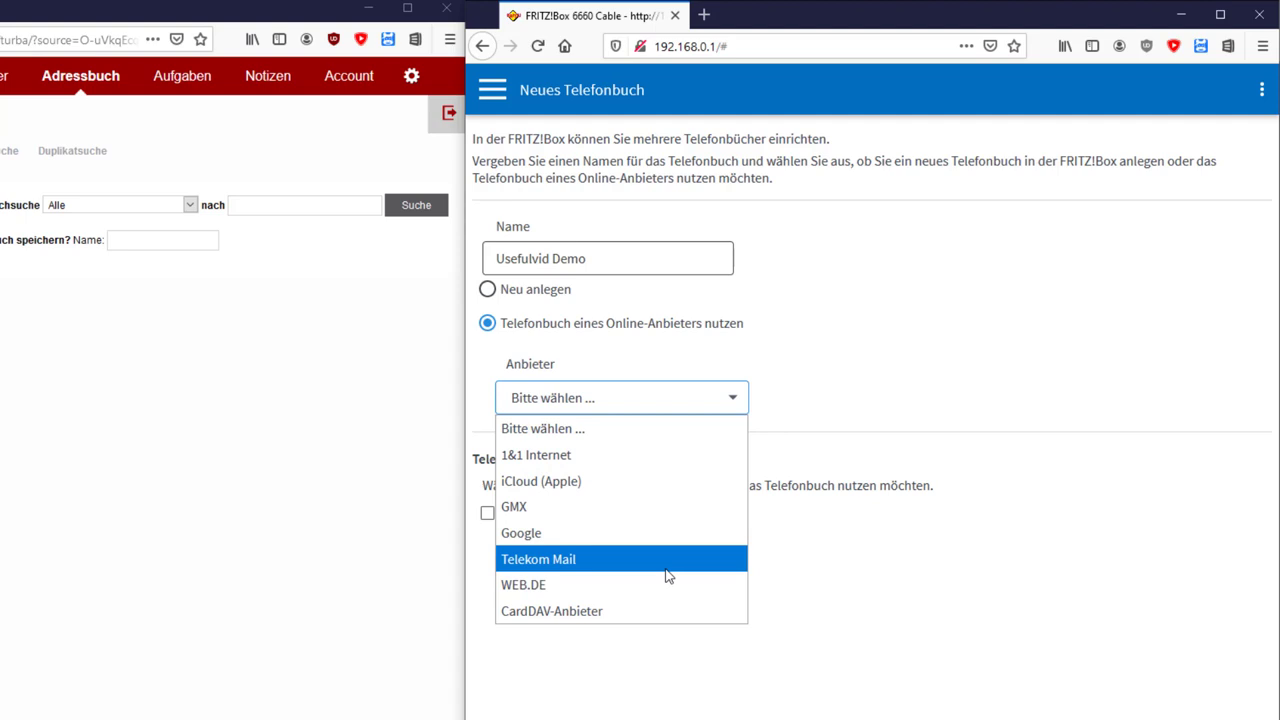
pyautogui.click(590, 624)
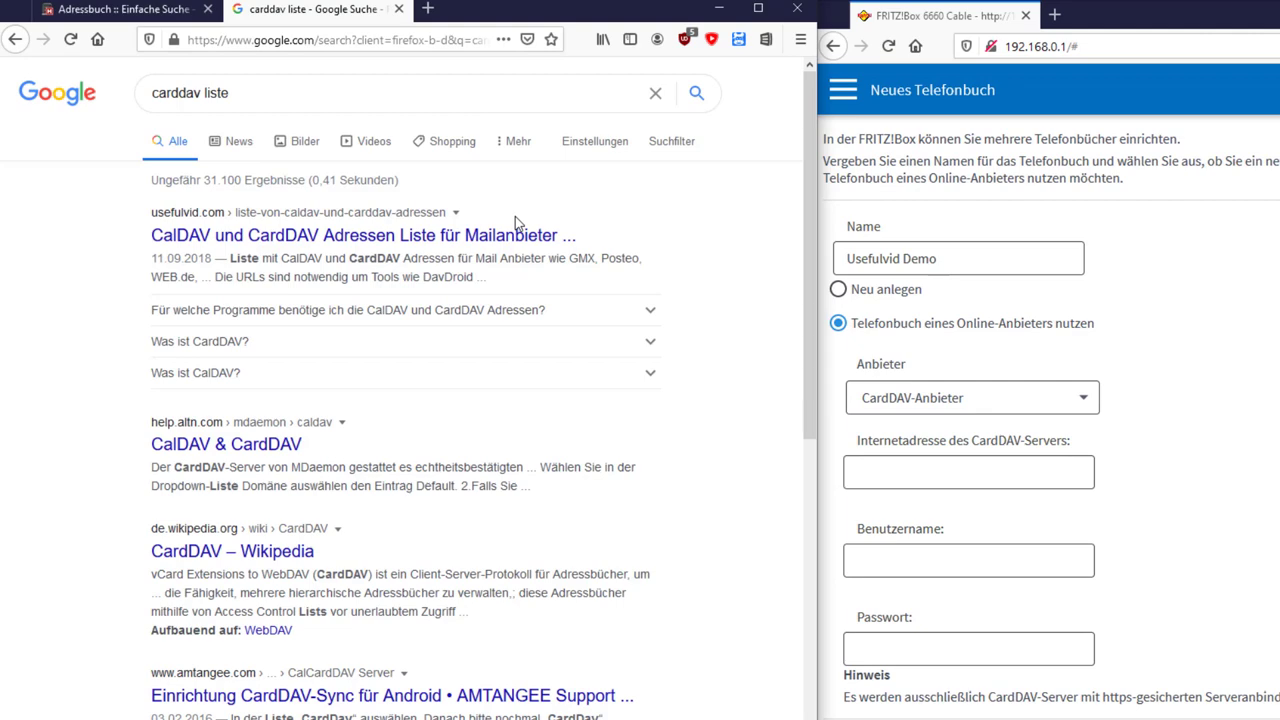
# - Look through the usefulvid.com list of CalDAV and CardDAV addresses, including the CardDAV address for GMX
pyautogui.click(522, 236)
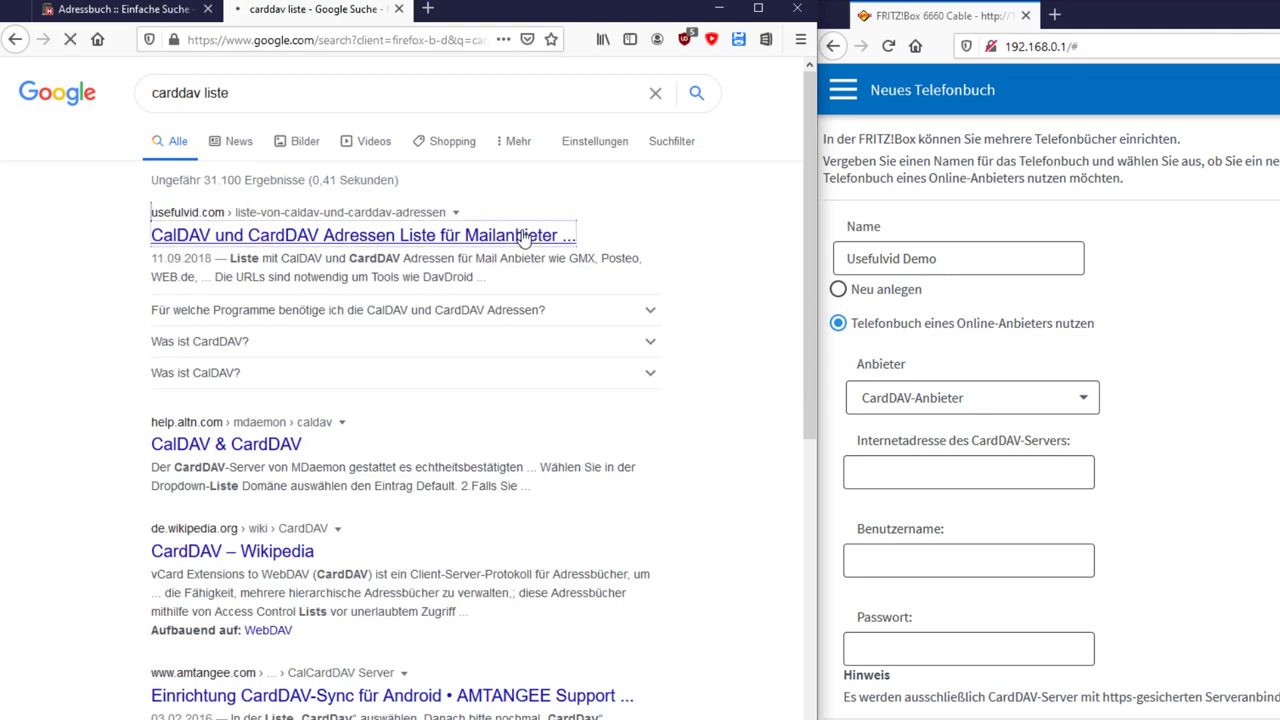
pyautogui.scroll(-5, 391, 400)
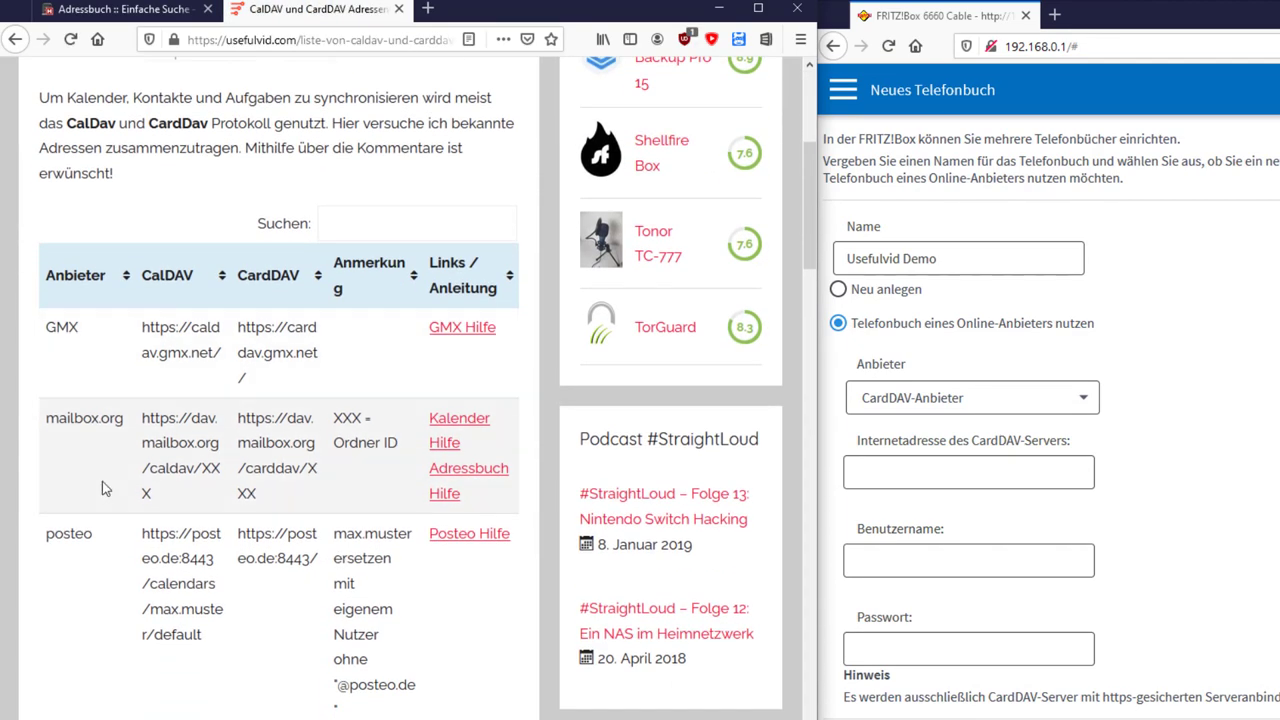
pyautogui.scroll(-2, 222, 505)
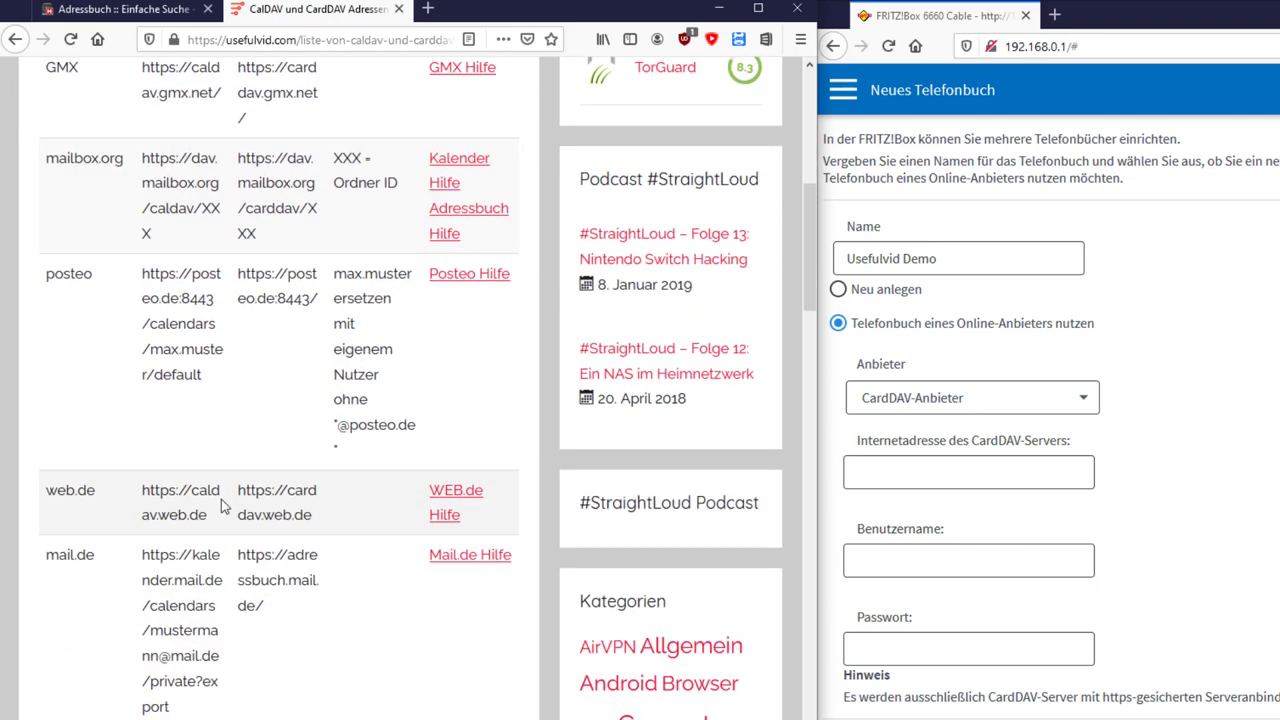
pyautogui.scroll(2, 222, 505)
pyautogui.scroll(-8, 222, 505)
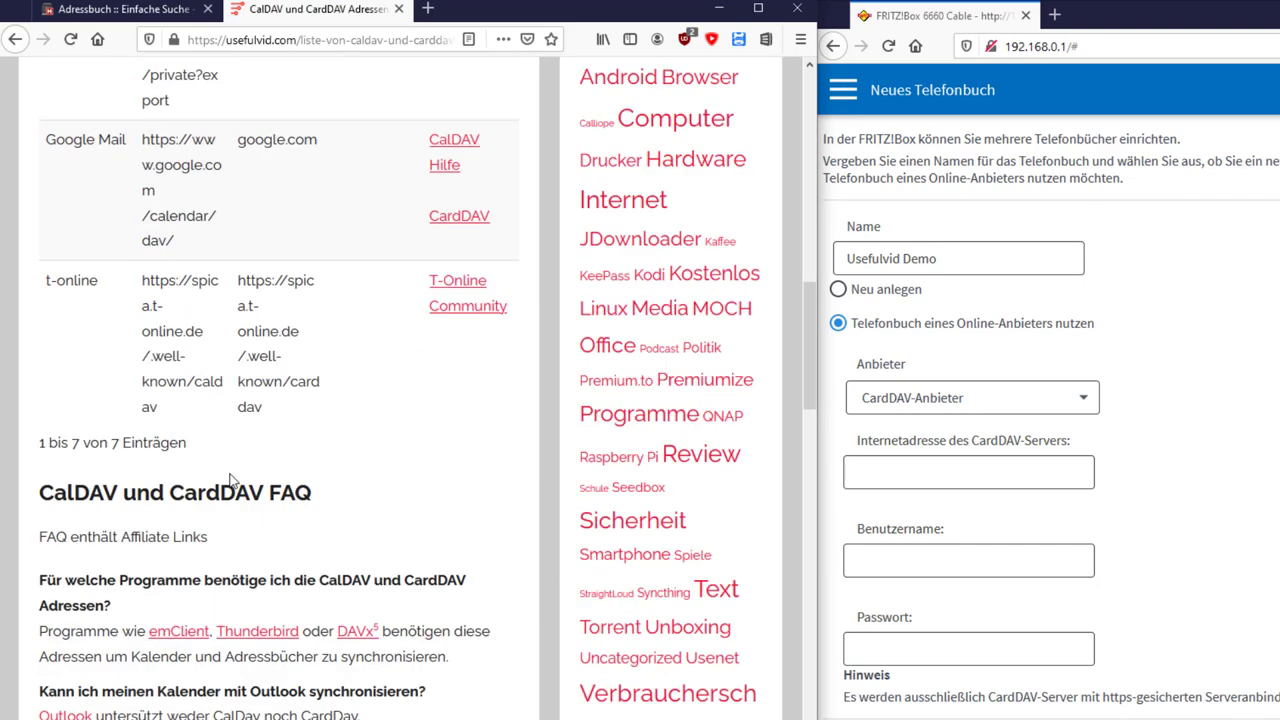
pyautogui.scroll(1, 230, 480)
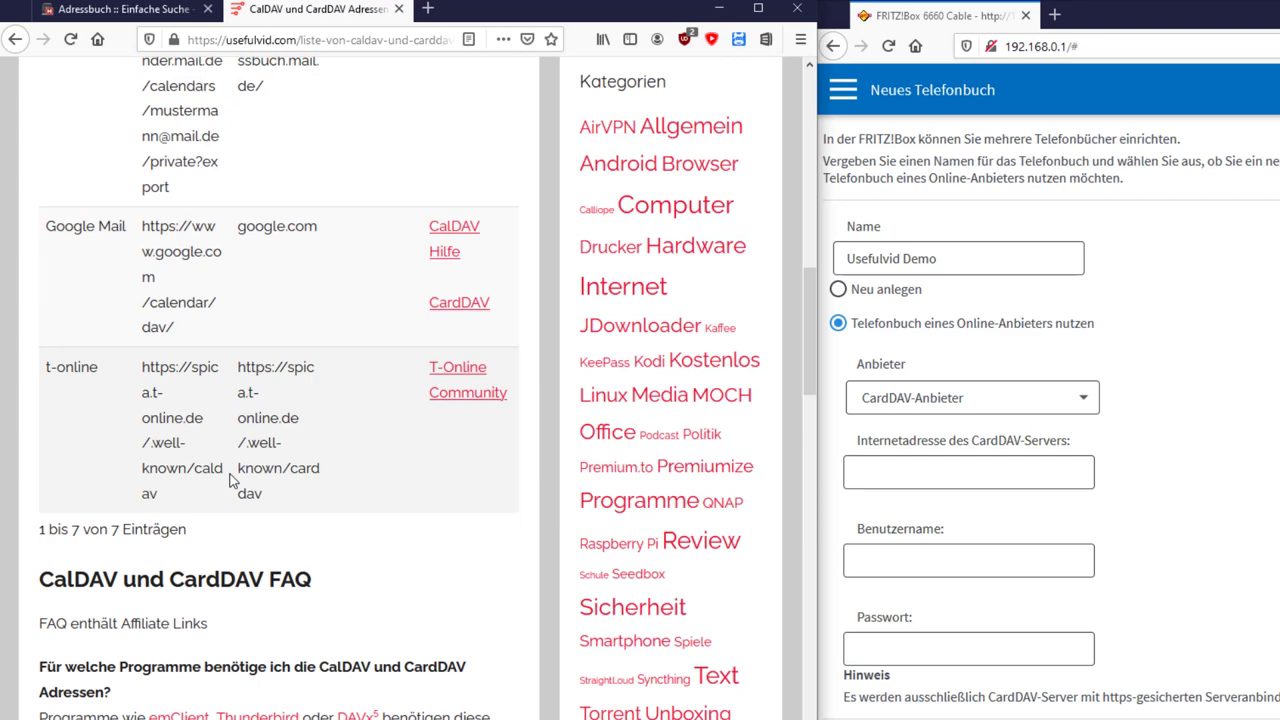
pyautogui.scroll(10, 230, 480)
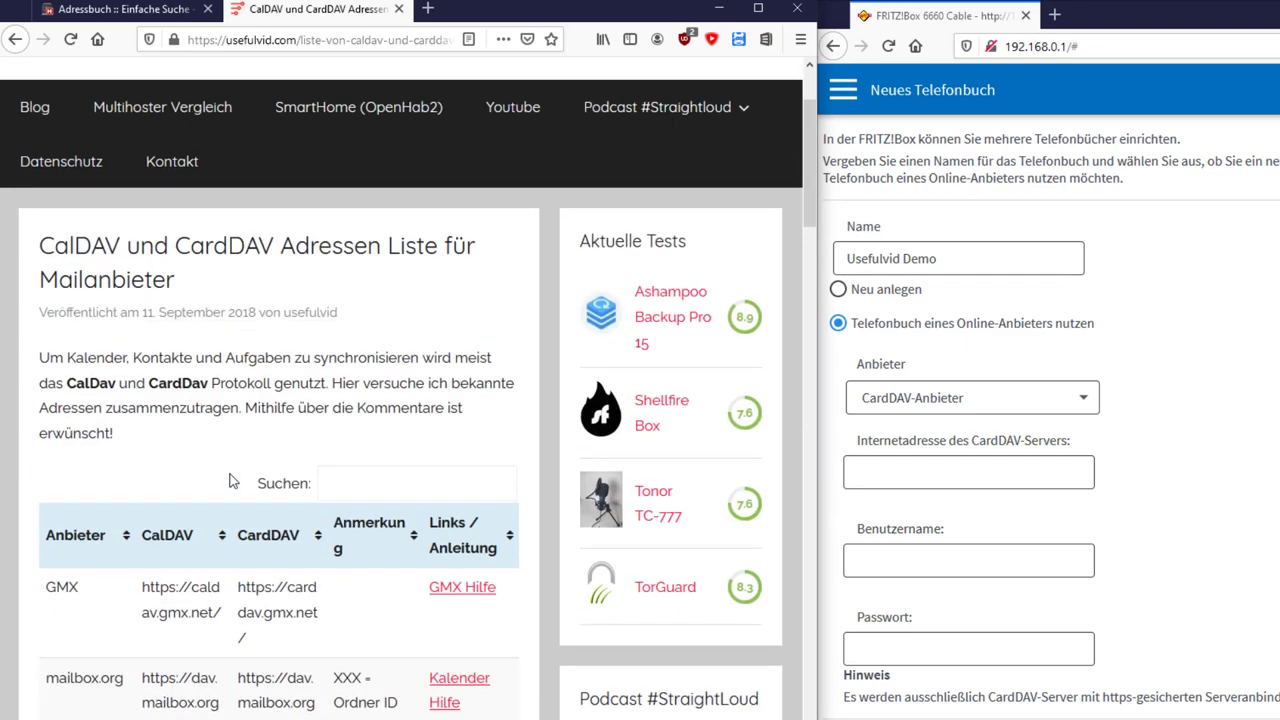
pyautogui.scroll(-4, 165, 518)
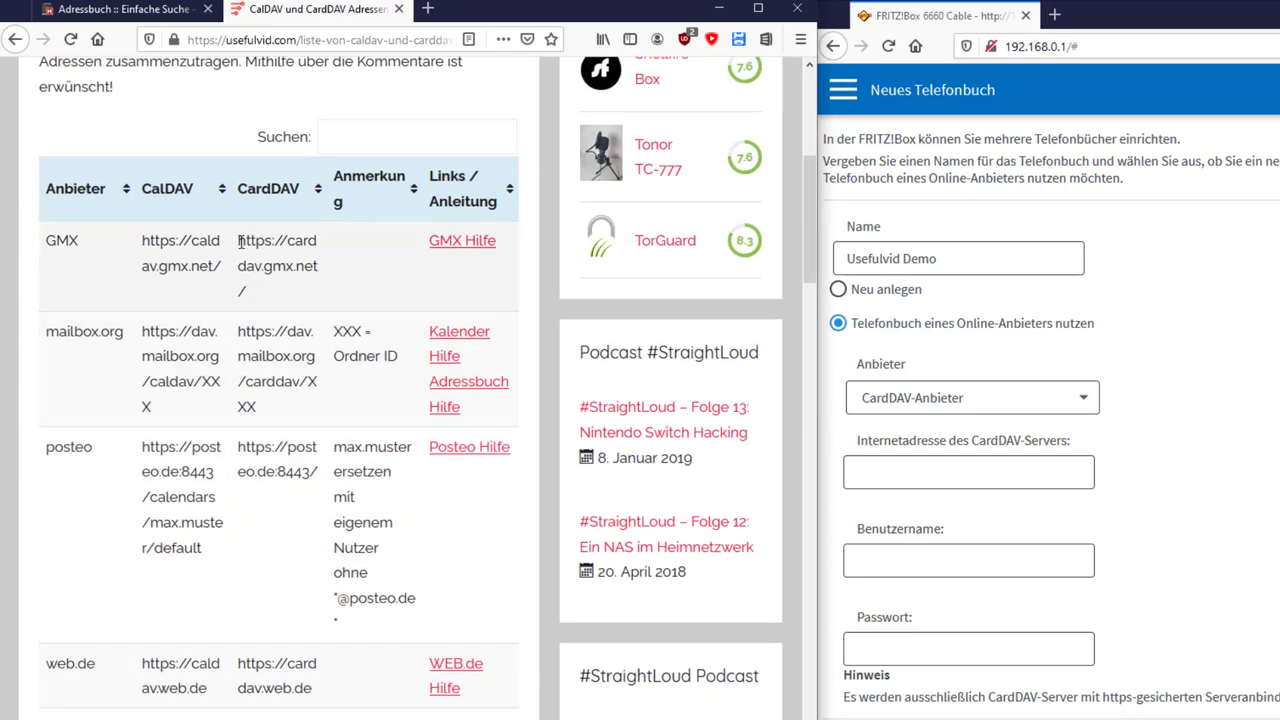
pyautogui.moveTo(240, 242); pyautogui.dragTo(271, 293)
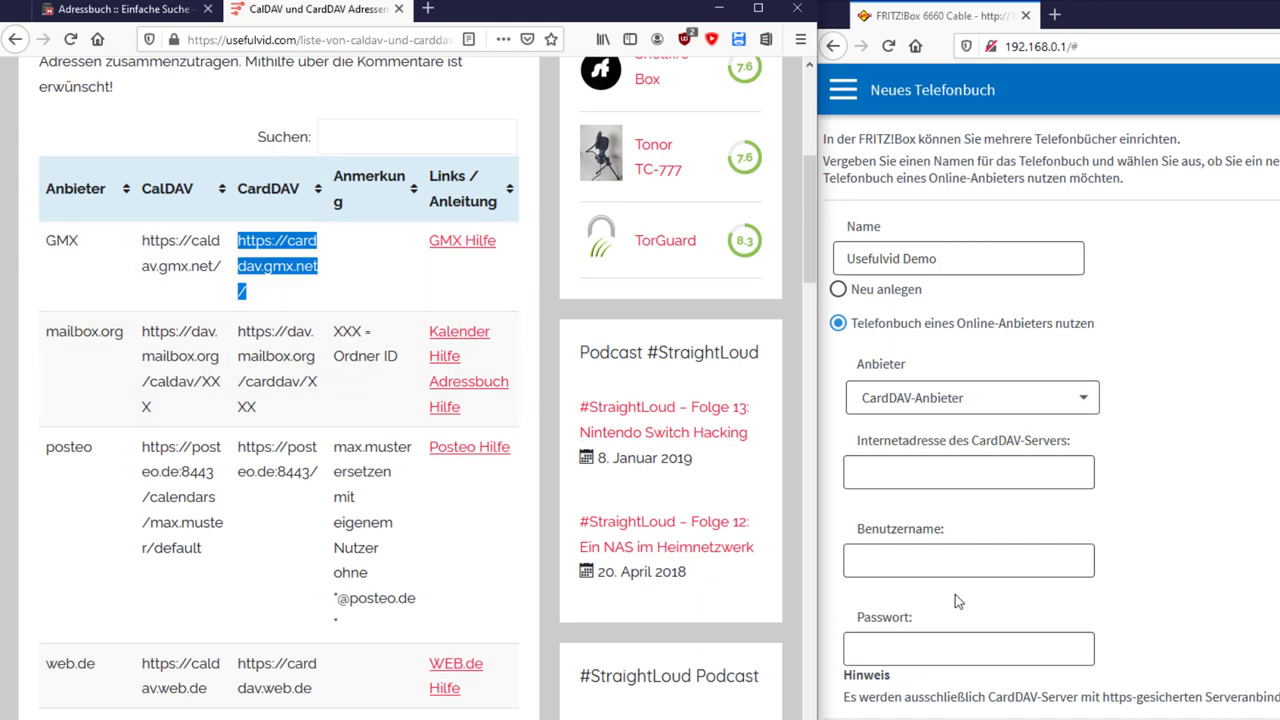
pyautogui.click(971, 479)
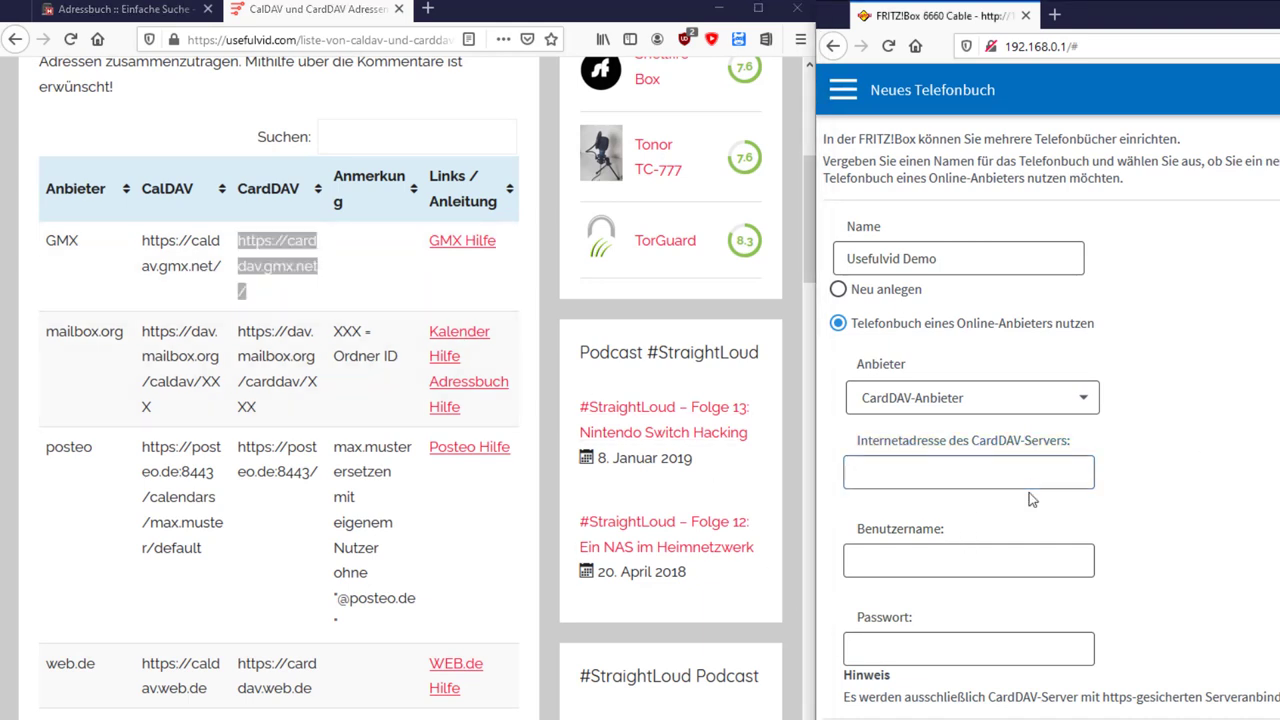
# - Copy the CardDAV subscription address of the FritzFon Adressbuch from the webmail and paste it as the new phone book's CardDAV server address
pyautogui.click(120, 9)
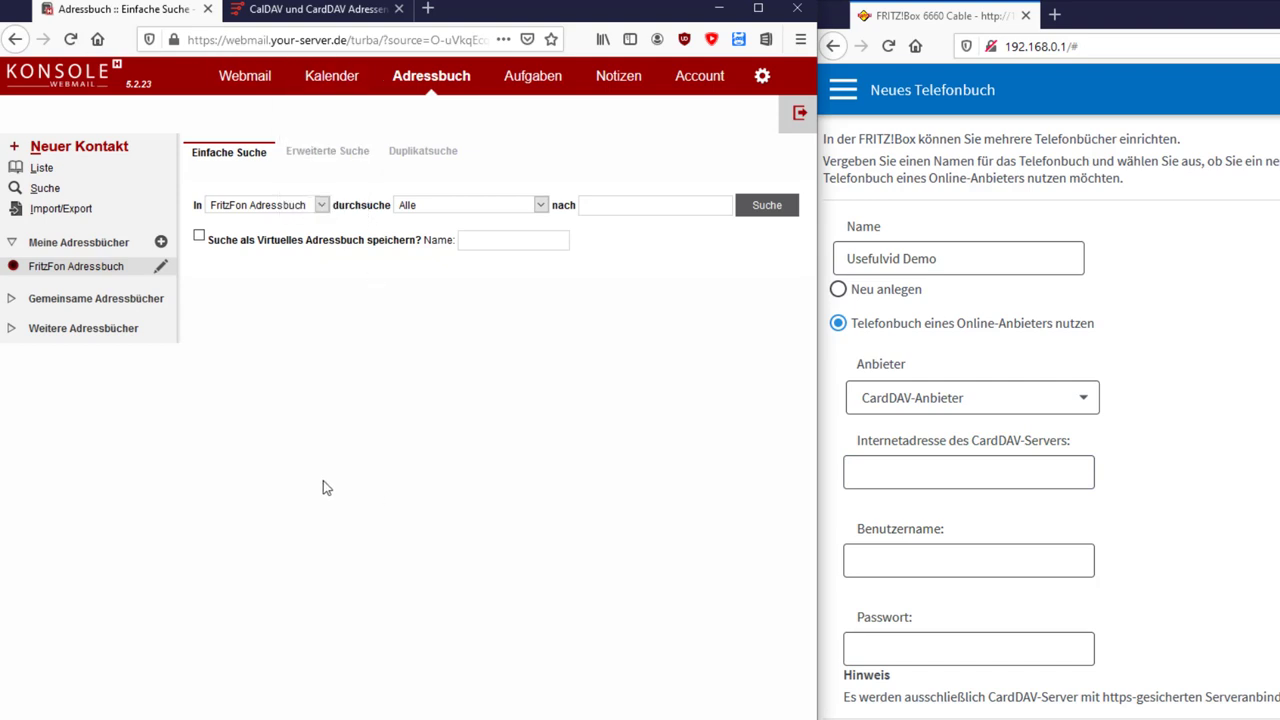
pyautogui.click(161, 267)
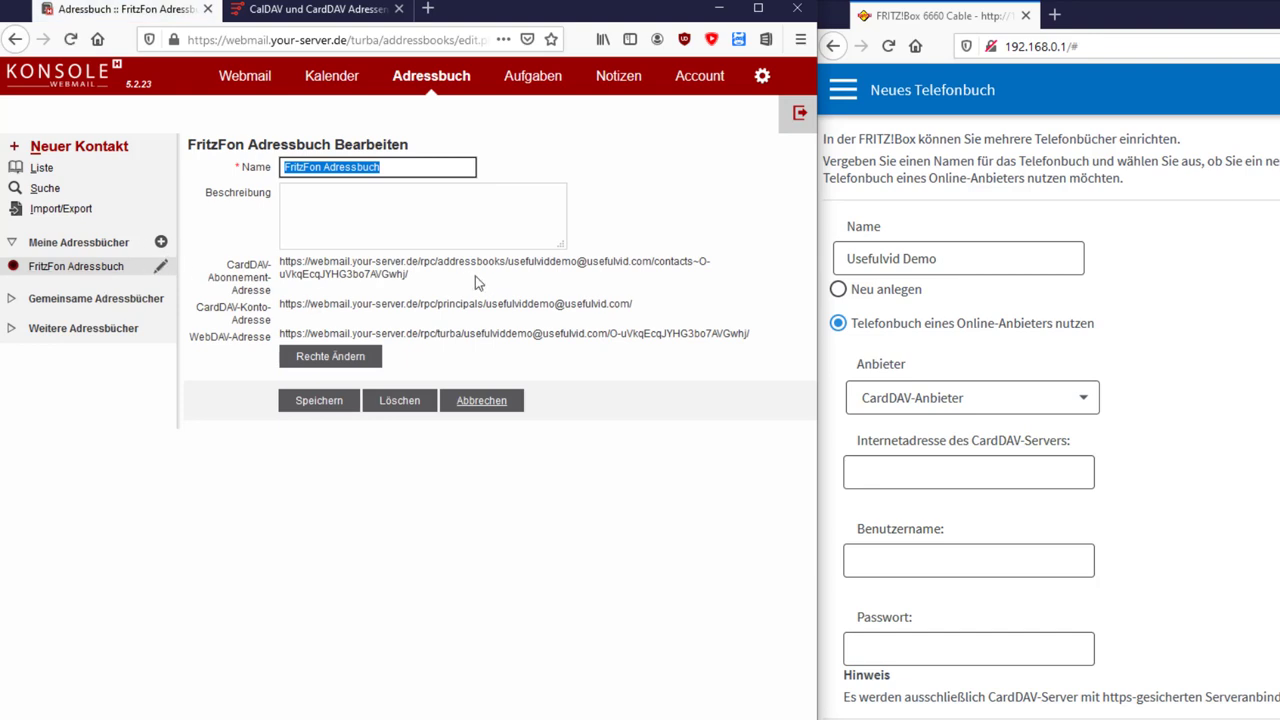
pyautogui.moveTo(475, 277); pyautogui.dragTo(279, 268)
pyautogui.hotkey('ctrl', 'c')
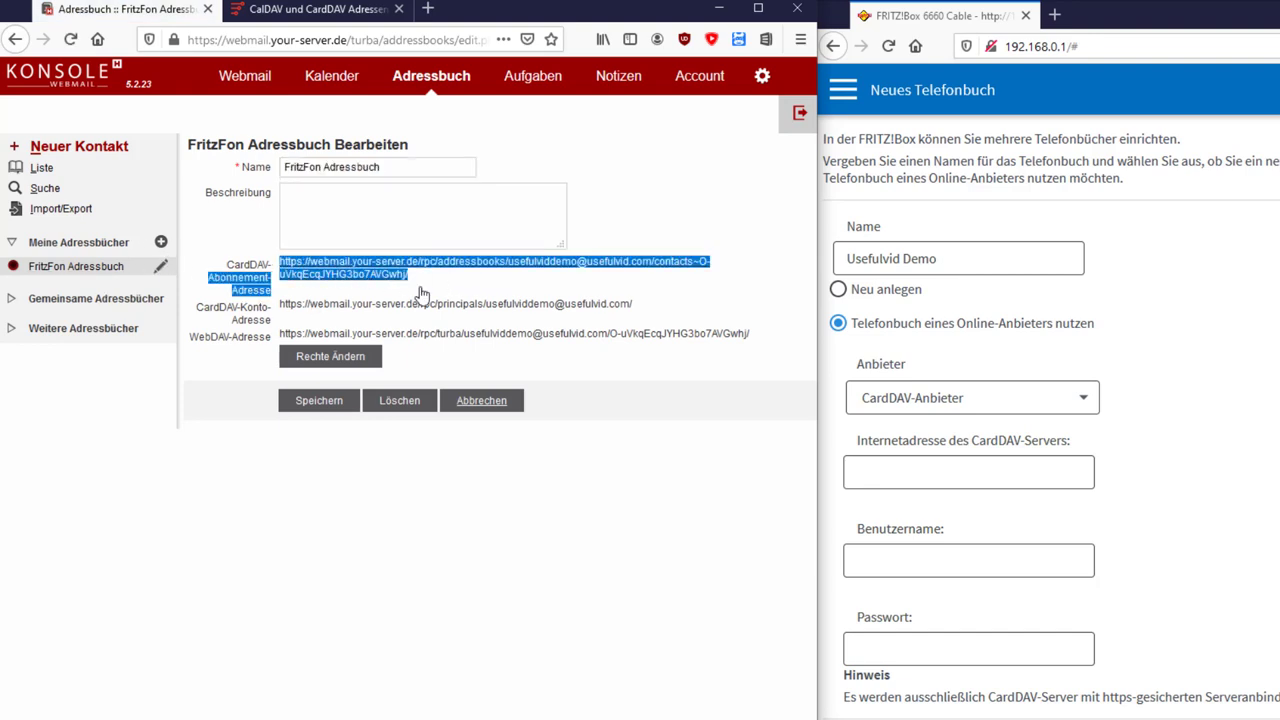
pyautogui.rightClick(377, 275)
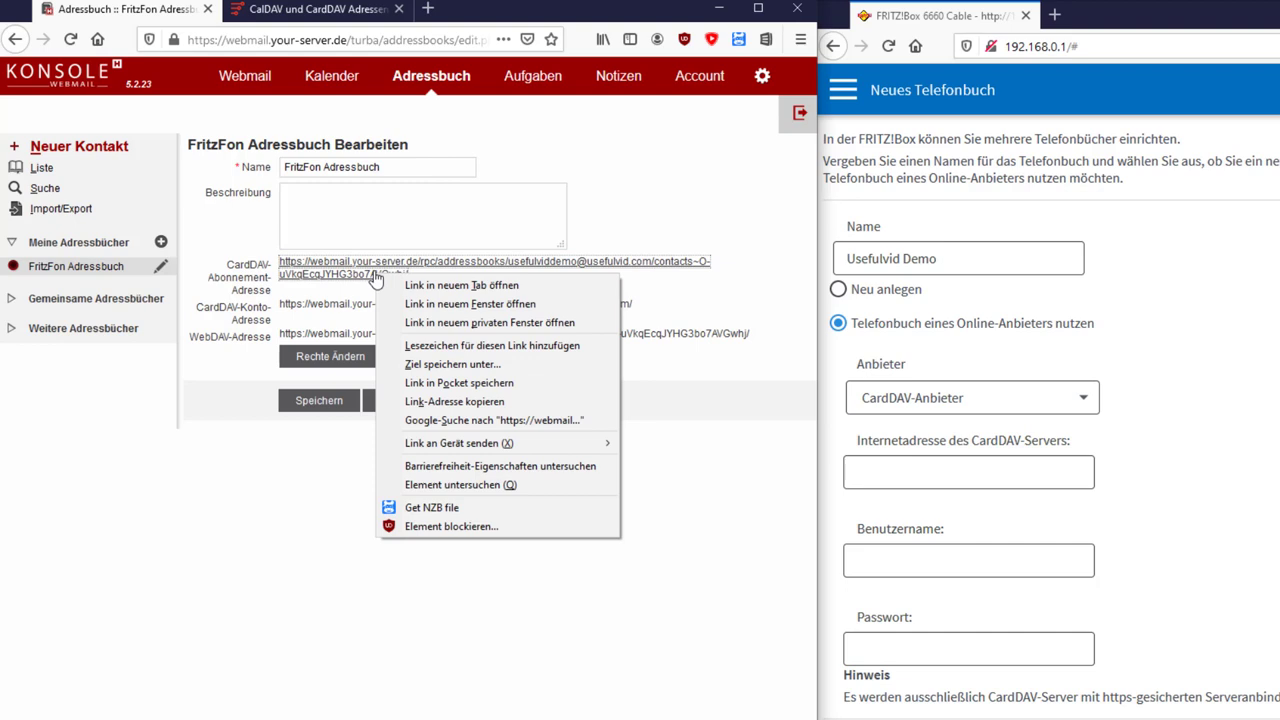
pyautogui.click(460, 401)
pyautogui.click(1016, 472)
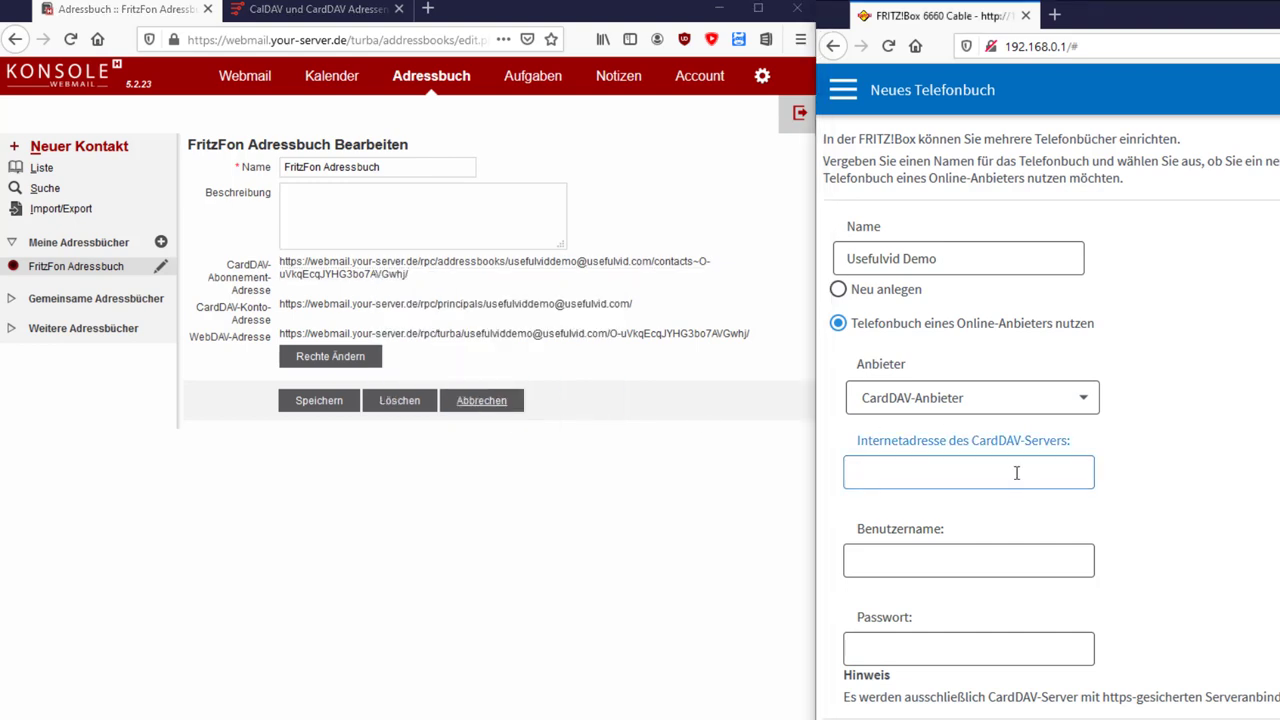
pyautogui.hotkey('ctrl', 'v')
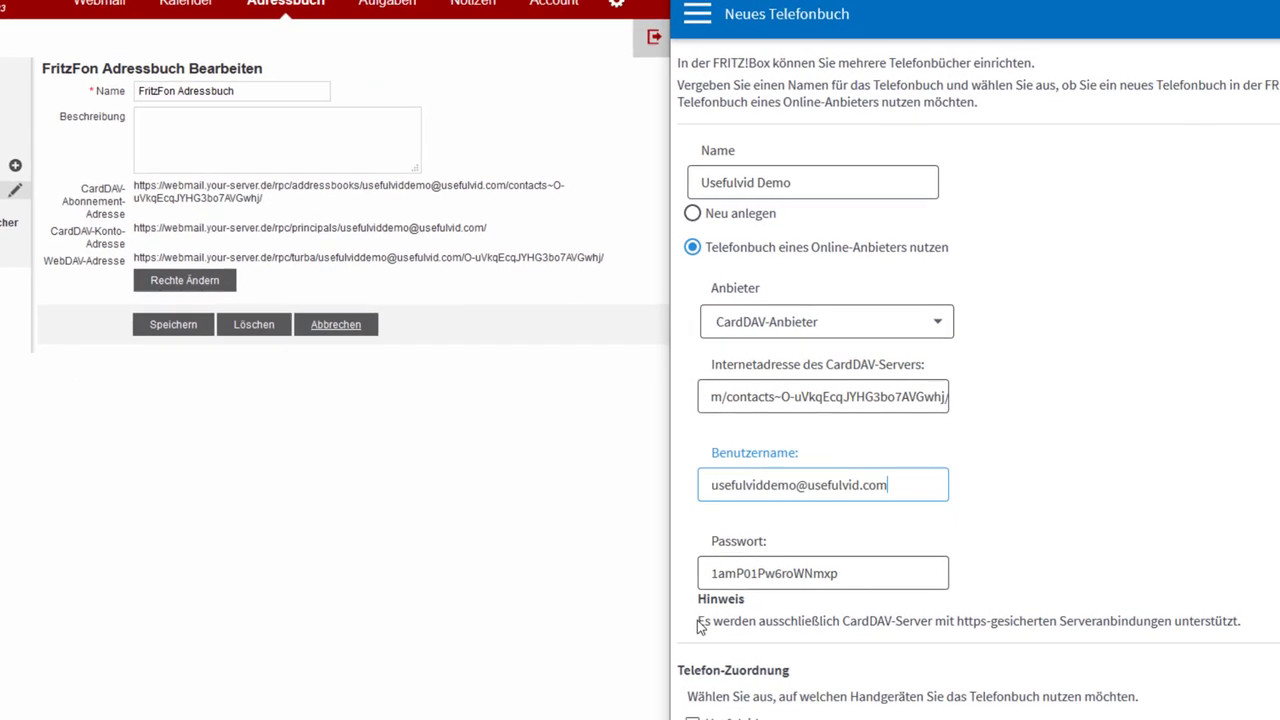
# - Review the note on https-secured CardDAV servers and save the new phone book
pyautogui.moveTo(698, 621); pyautogui.dragTo(1243, 621)
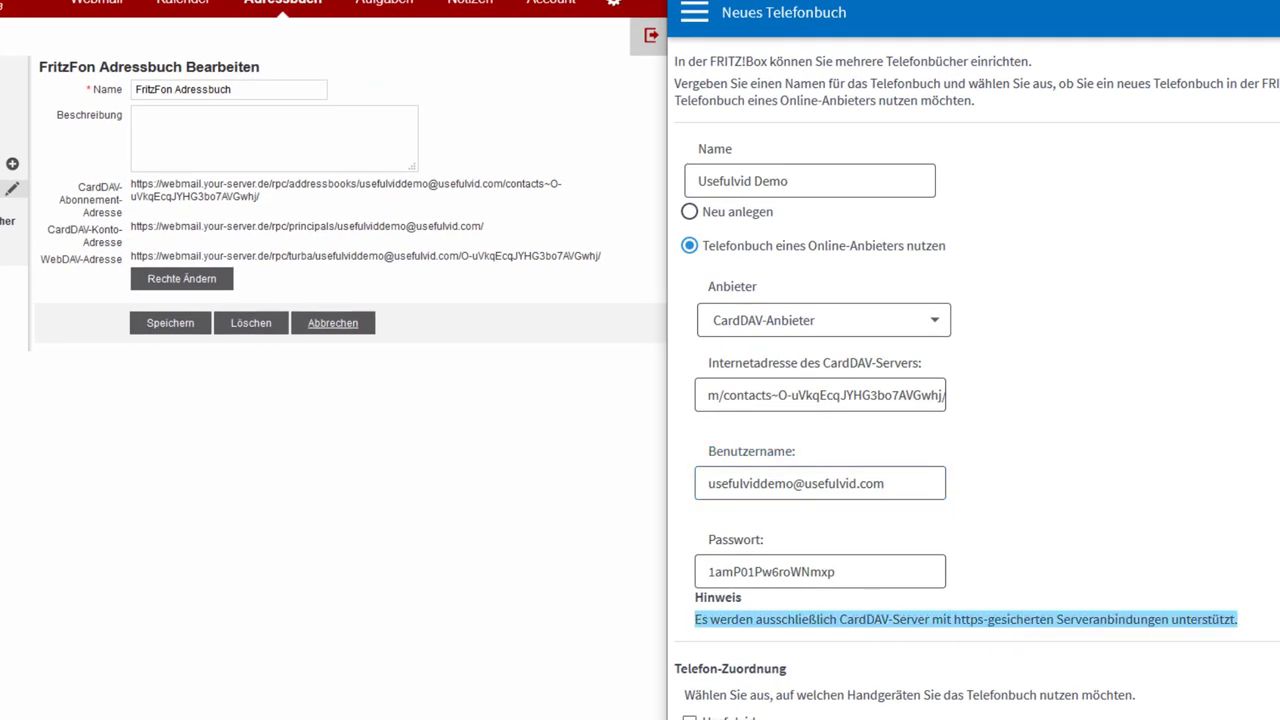
pyautogui.click(1184, 530)
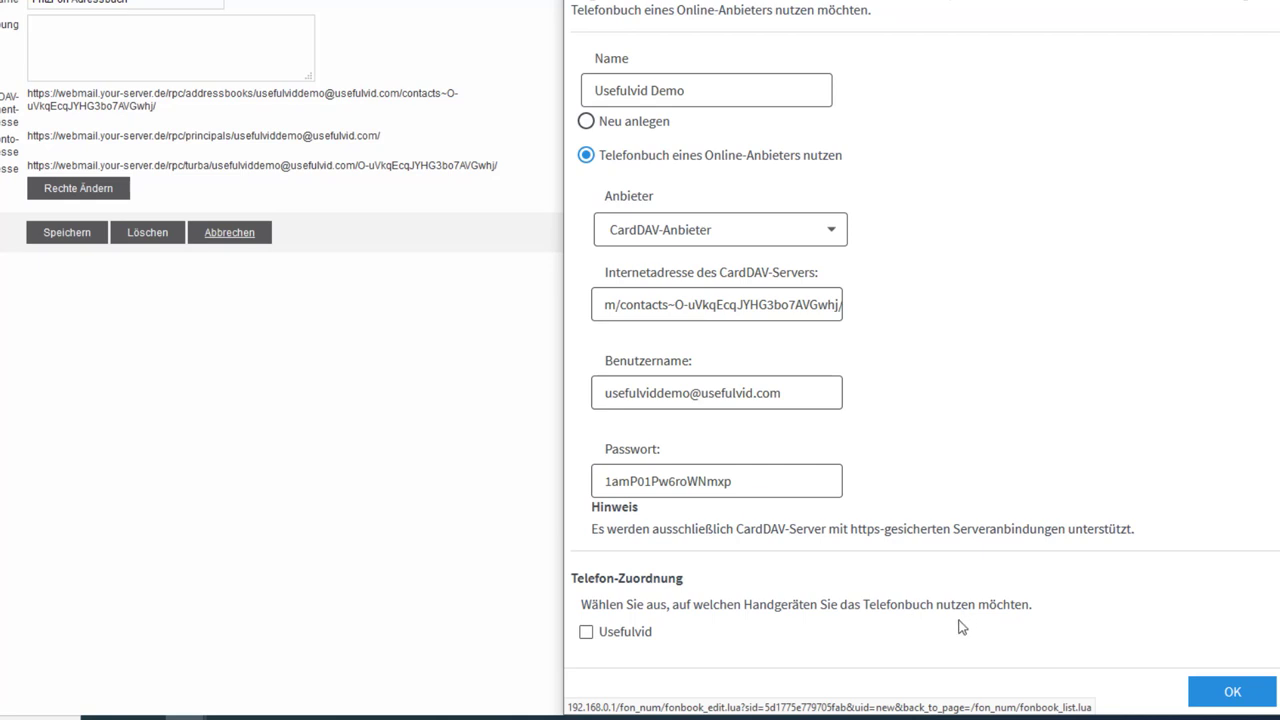
pyautogui.click(1213, 698)
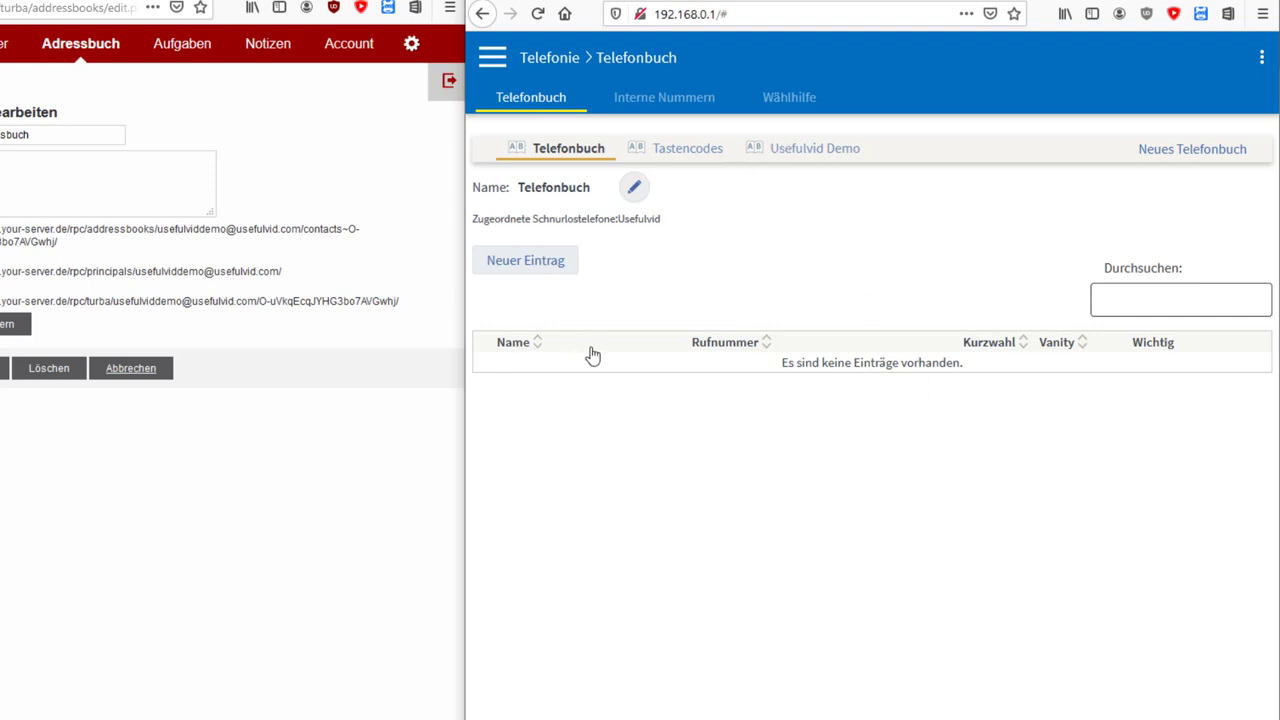
# - Compare the Usefulvid Demo phone book with the webmail contact list and check the first webmail contact's communication details
pyautogui.click(857, 148)
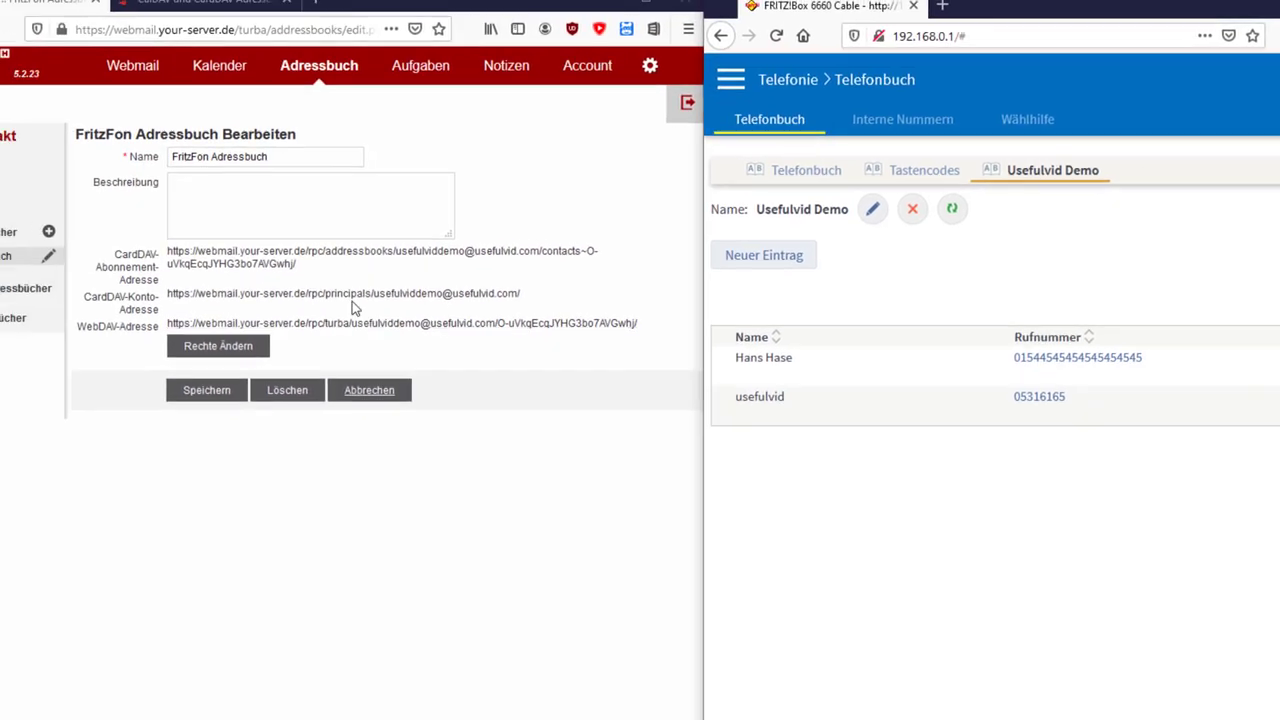
pyautogui.click(45, 170)
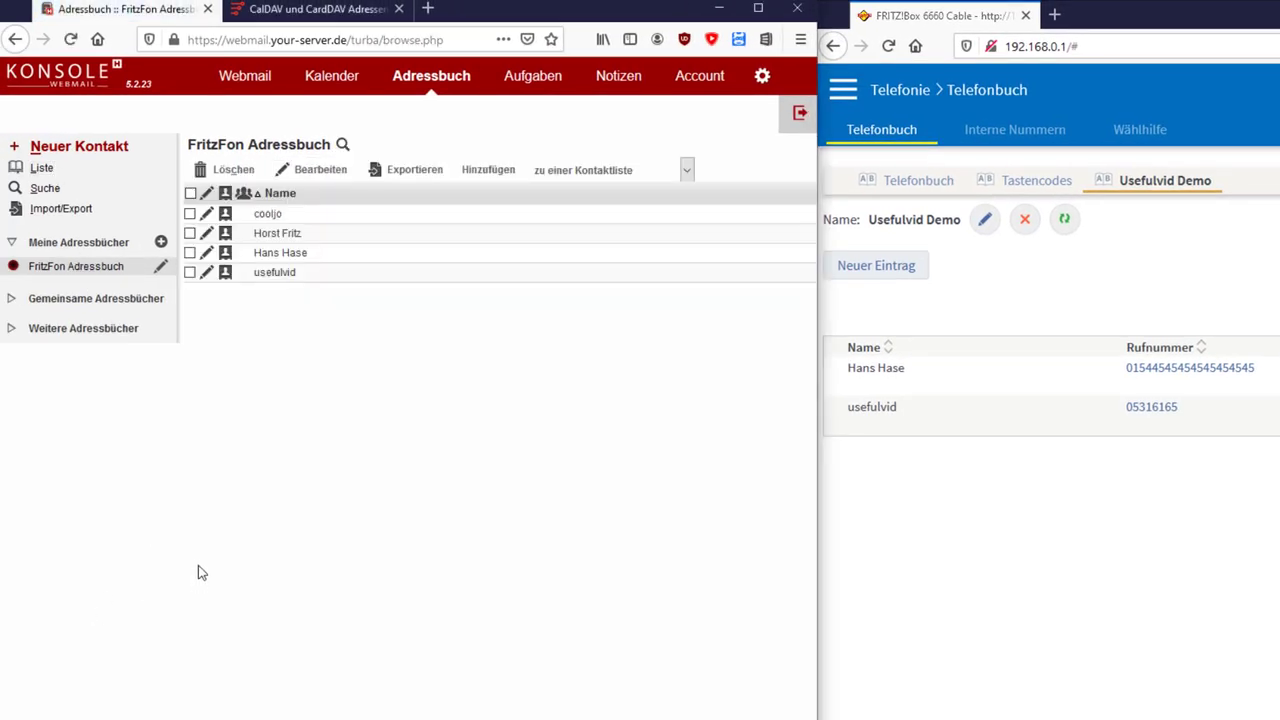
pyautogui.click(268, 216)
pyautogui.click(323, 207)
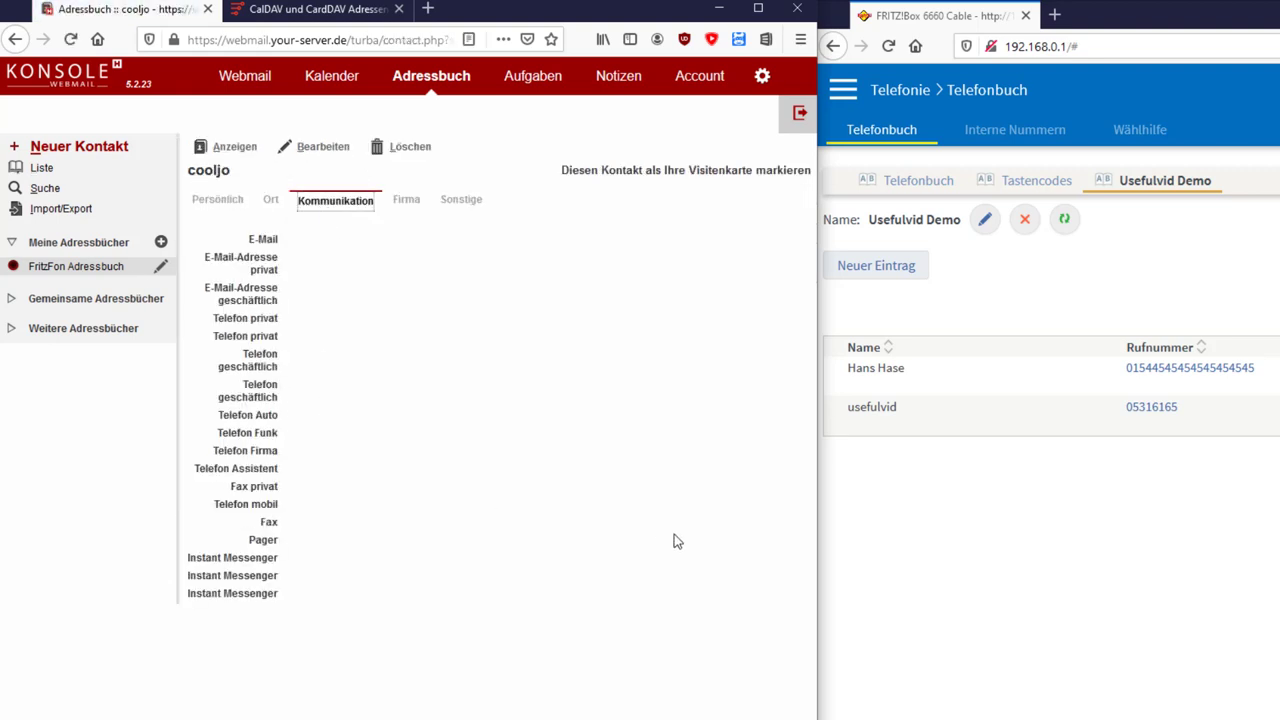
# - Change the last digit of the first Usefulvid Demo contact's private phone number to 9 in the FRITZ!Box and save the entry
pyautogui.click(1274, 413)
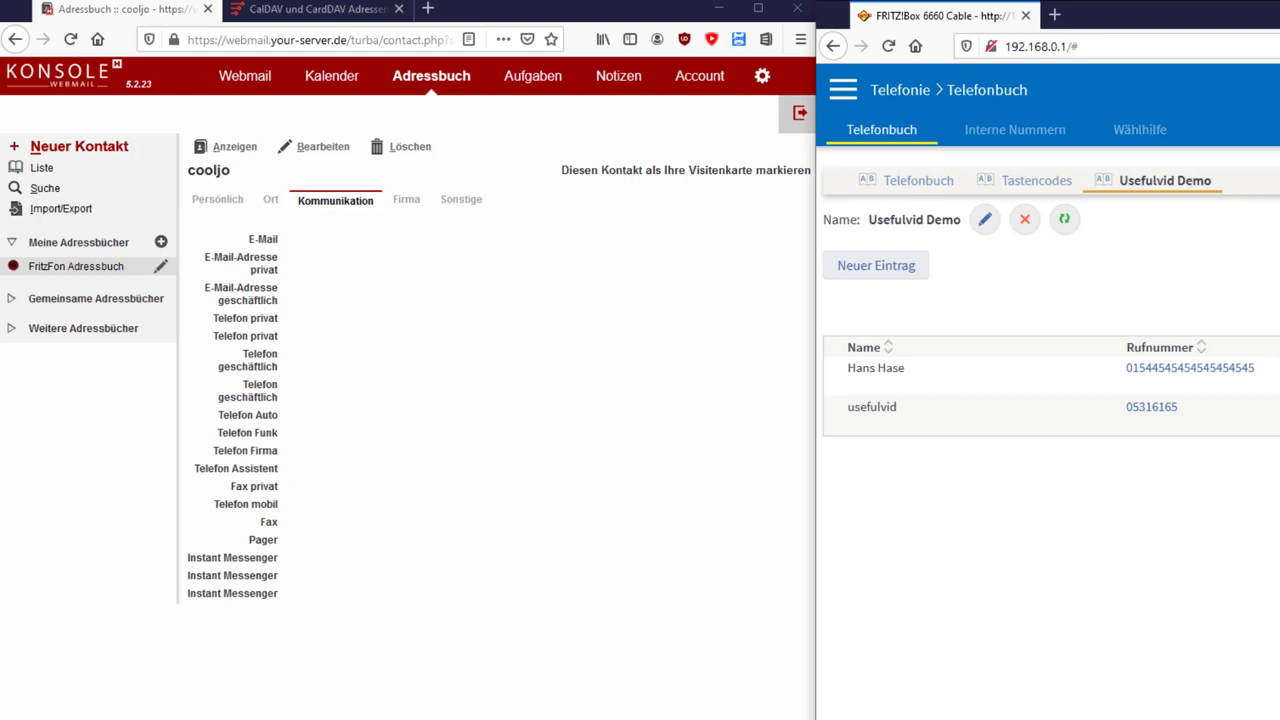
pyautogui.click(1211, 383)
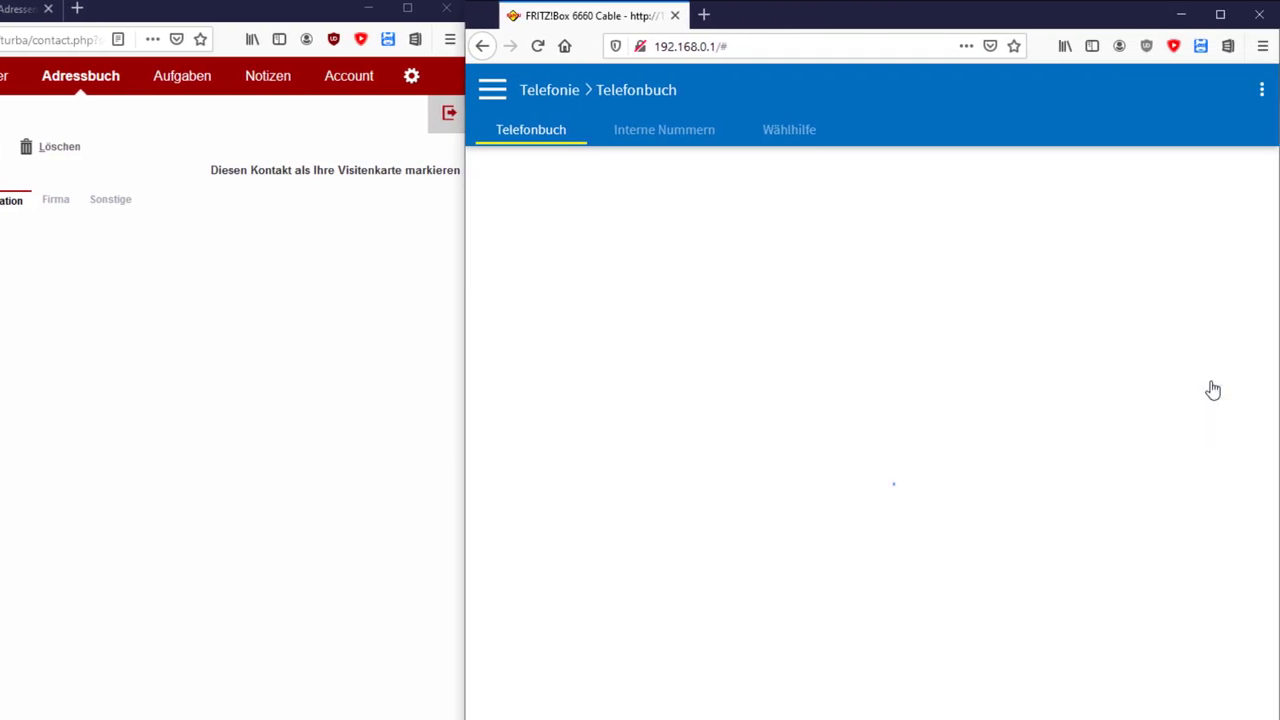
pyautogui.click(772, 280)
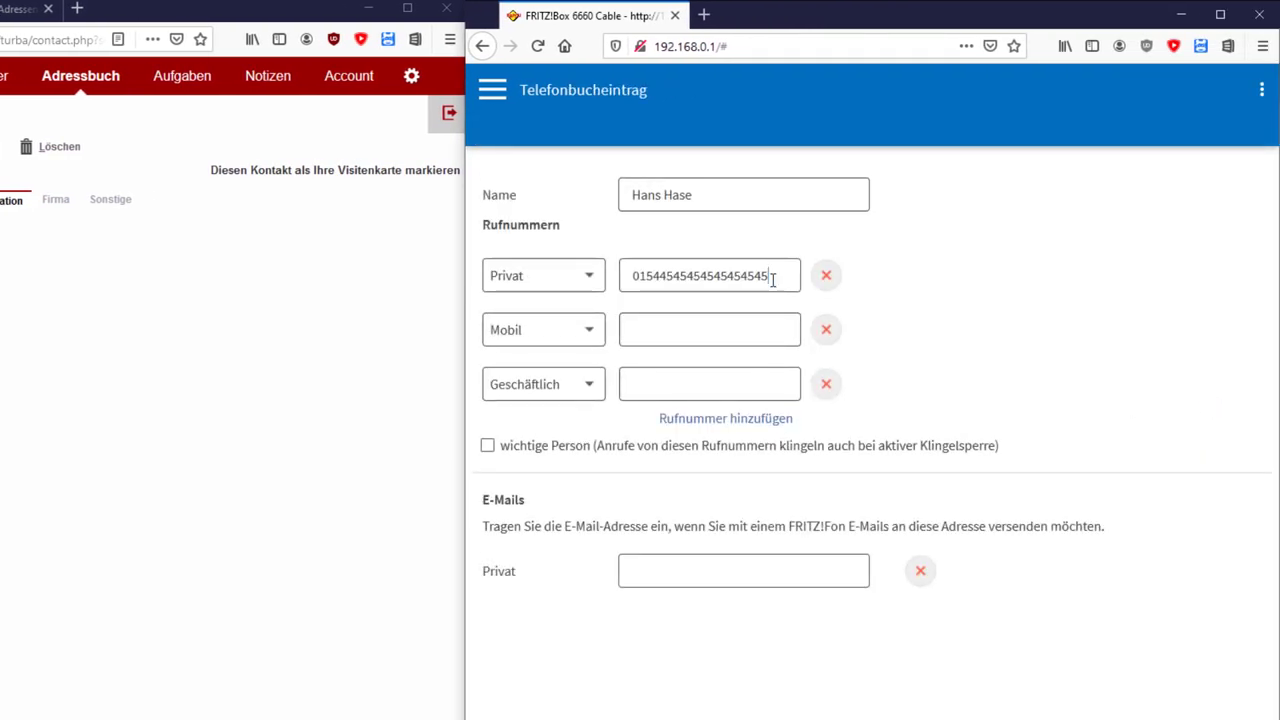
pyautogui.press('BackSpace')
pyautogui.write('9')
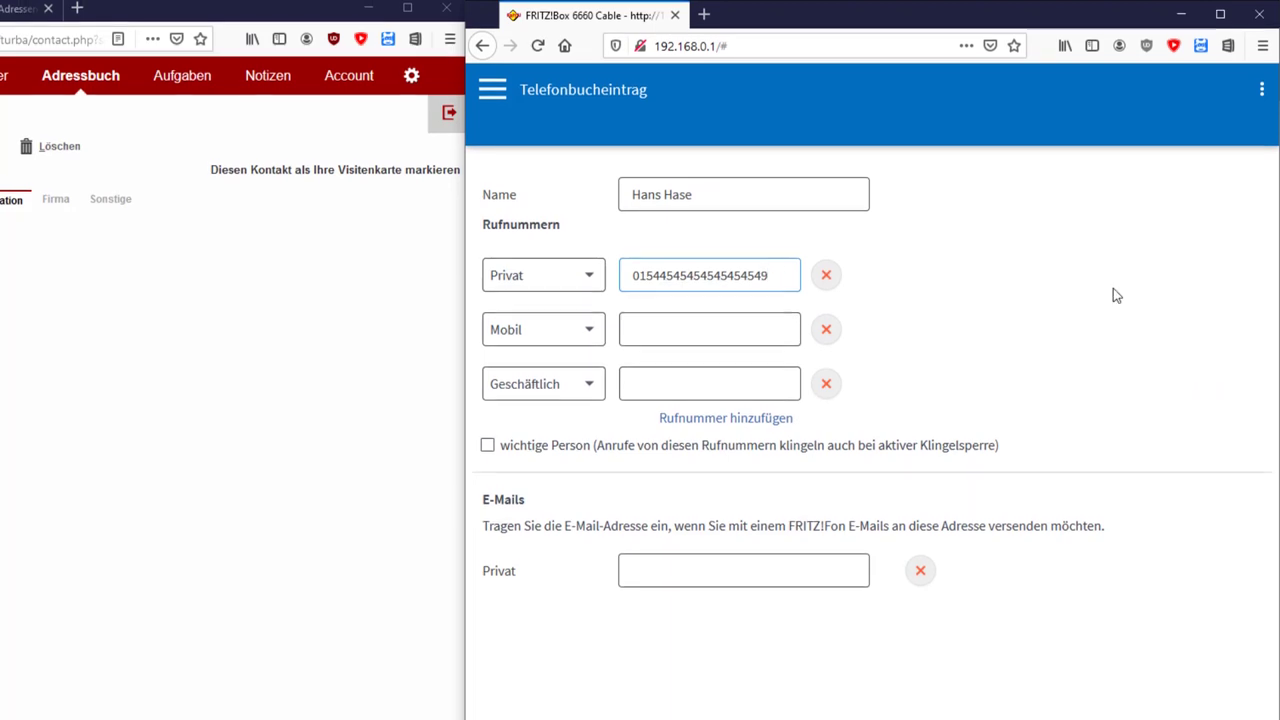
pyautogui.press('Return')
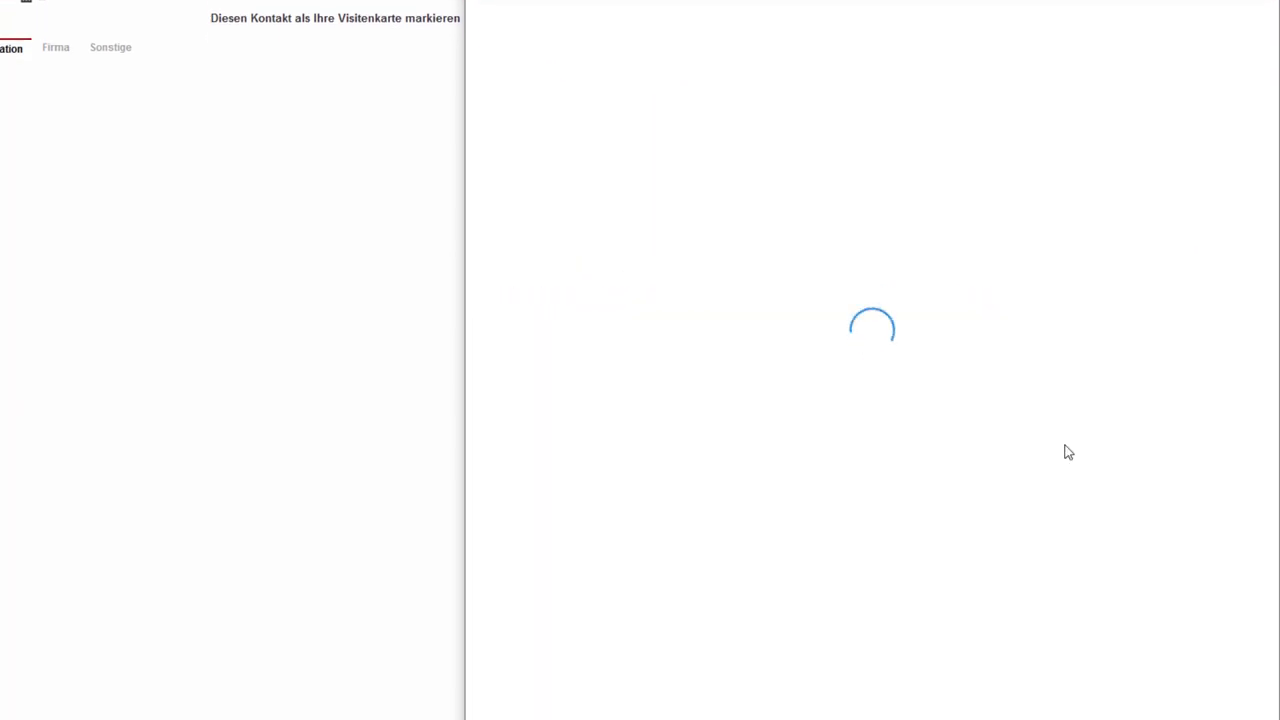
# - Check the edited contact's private phone number in the webmail address book, reloading the contact's details to compare it
pyautogui.click(722, 74)
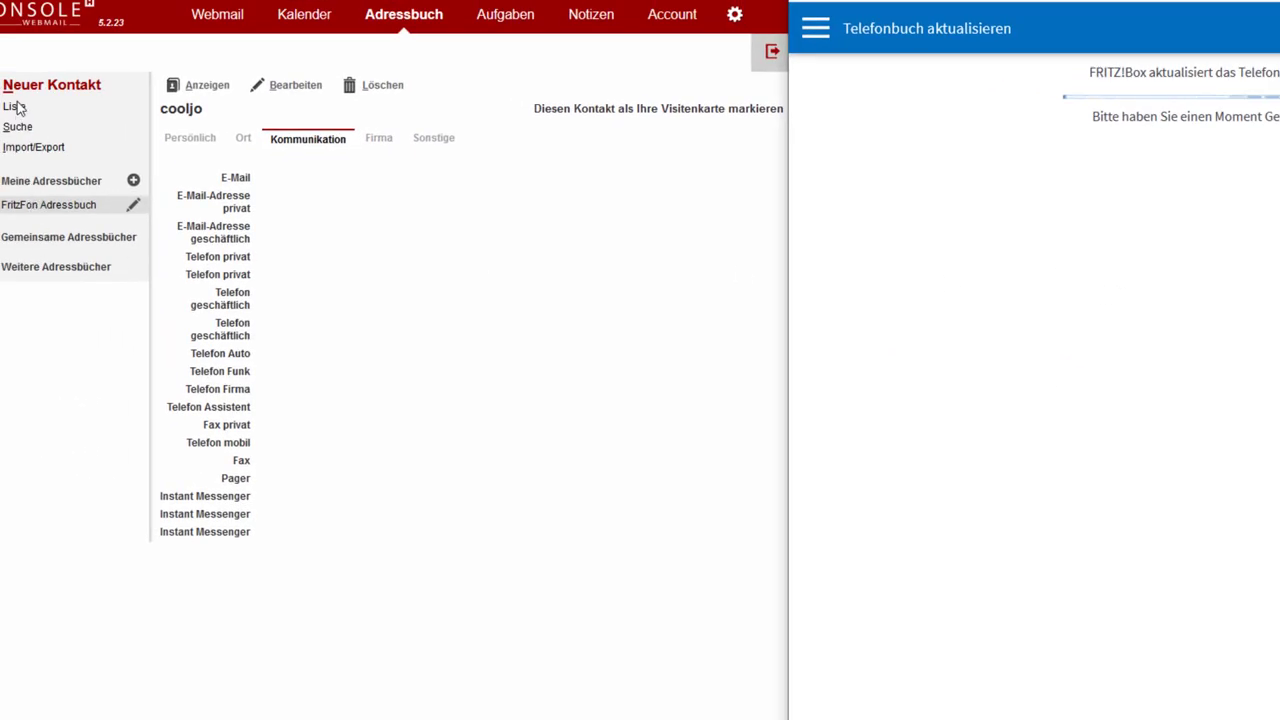
pyautogui.click(15, 107)
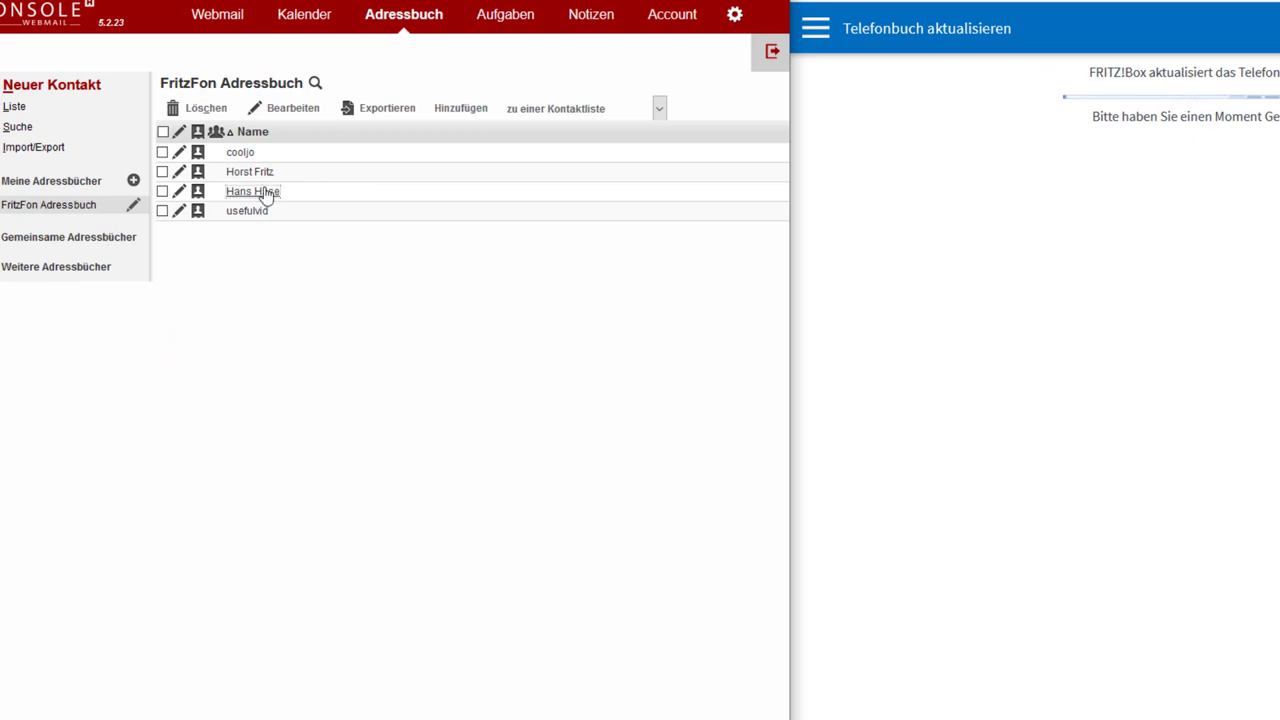
pyautogui.click(252, 191)
pyautogui.click(318, 139)
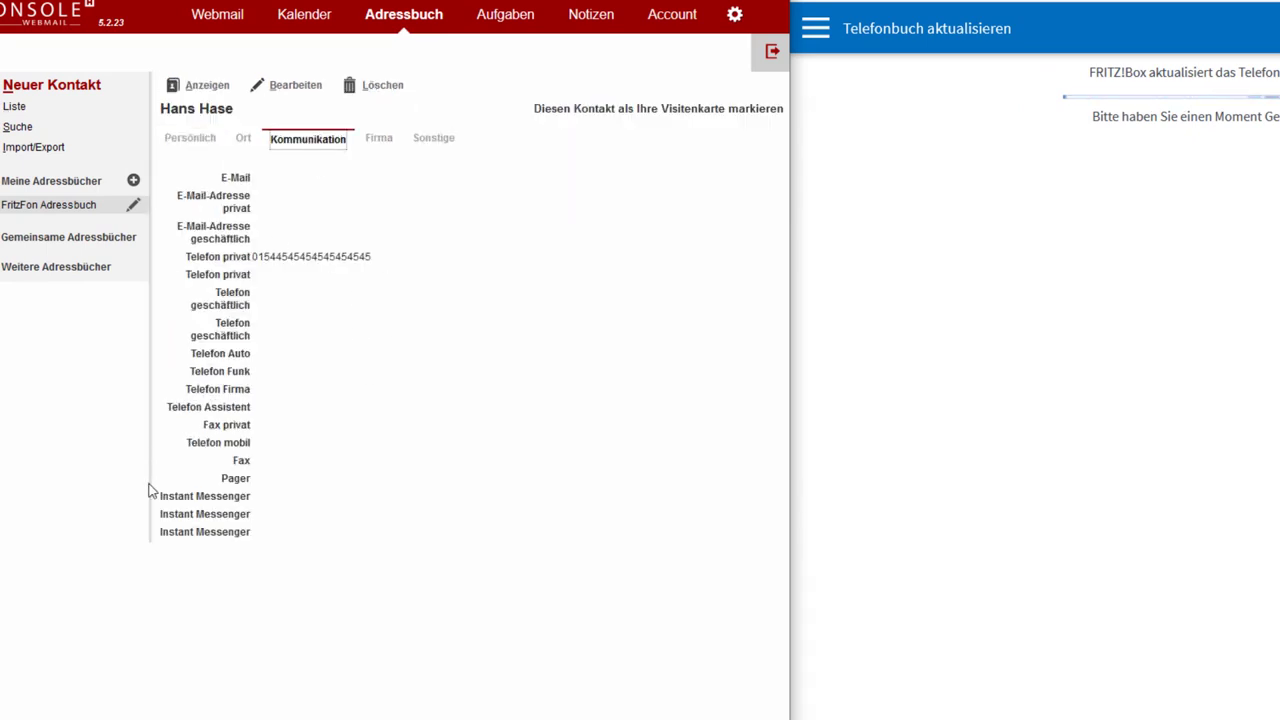
pyautogui.moveTo(375, 260); pyautogui.dragTo(311, 260)
pyautogui.click(312, 262)
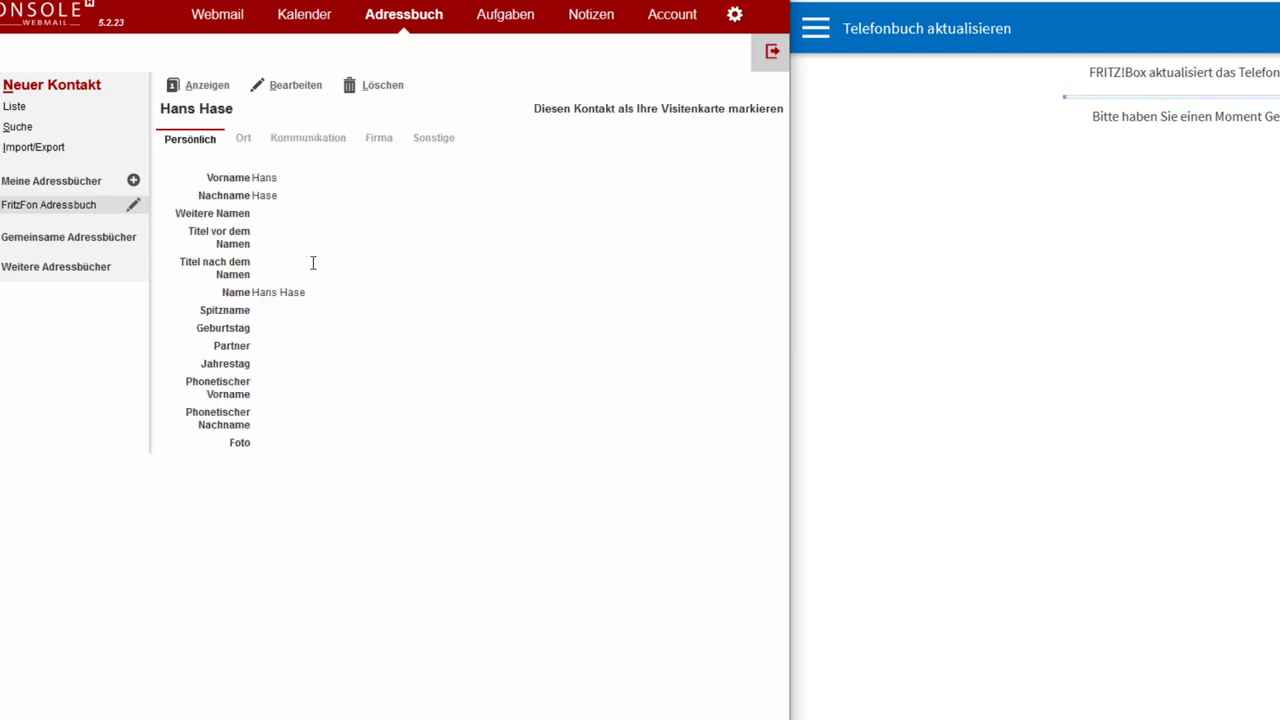
pyautogui.click(305, 141)
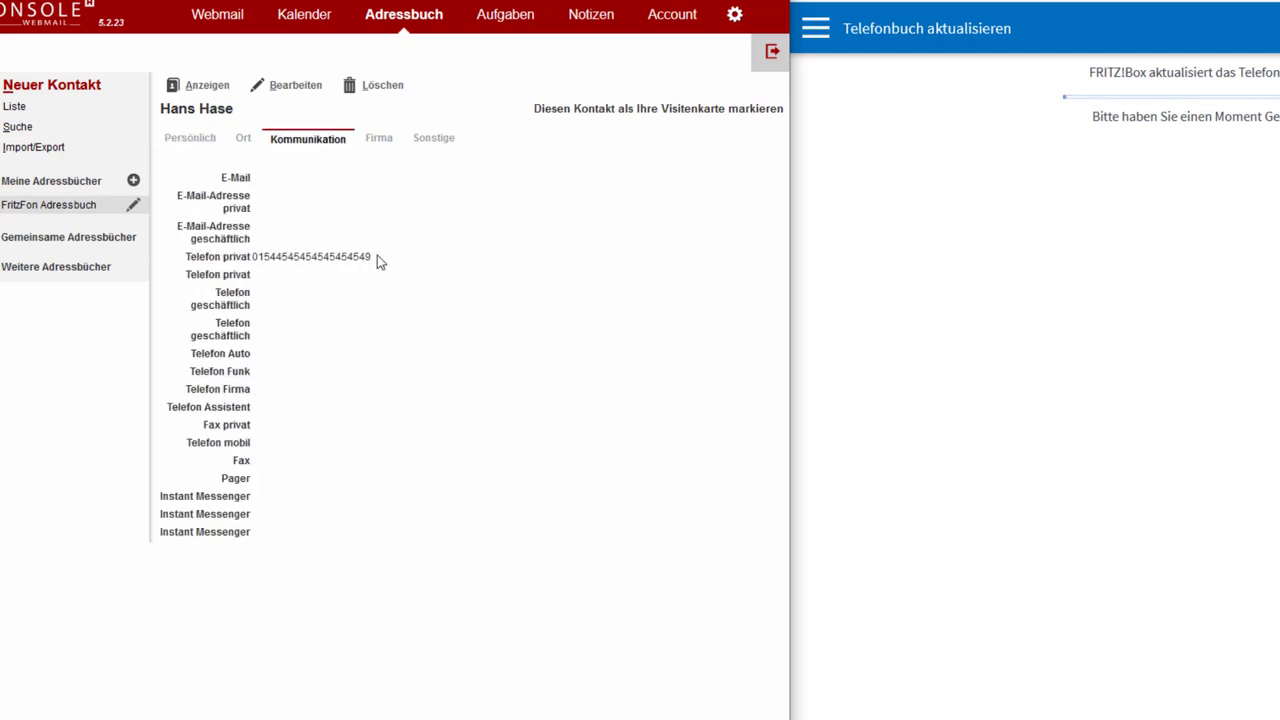
pyautogui.moveTo(377, 257); pyautogui.dragTo(265, 258)
pyautogui.click(408, 308)
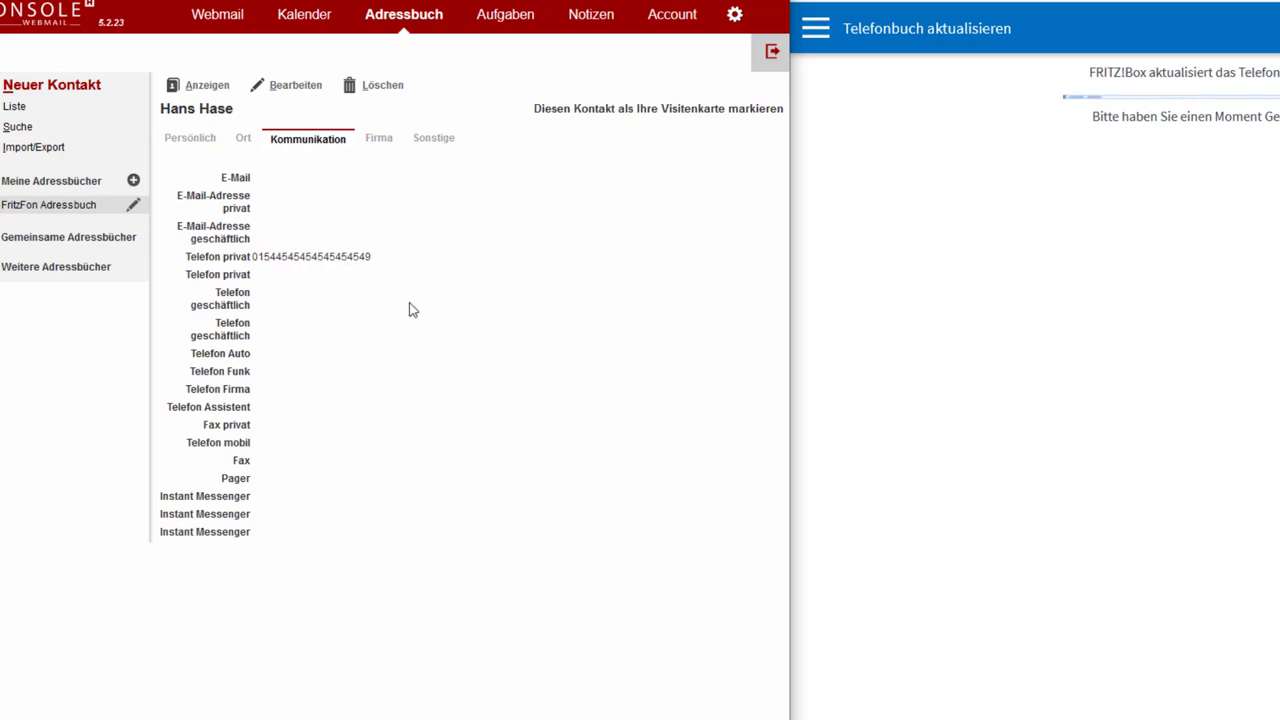